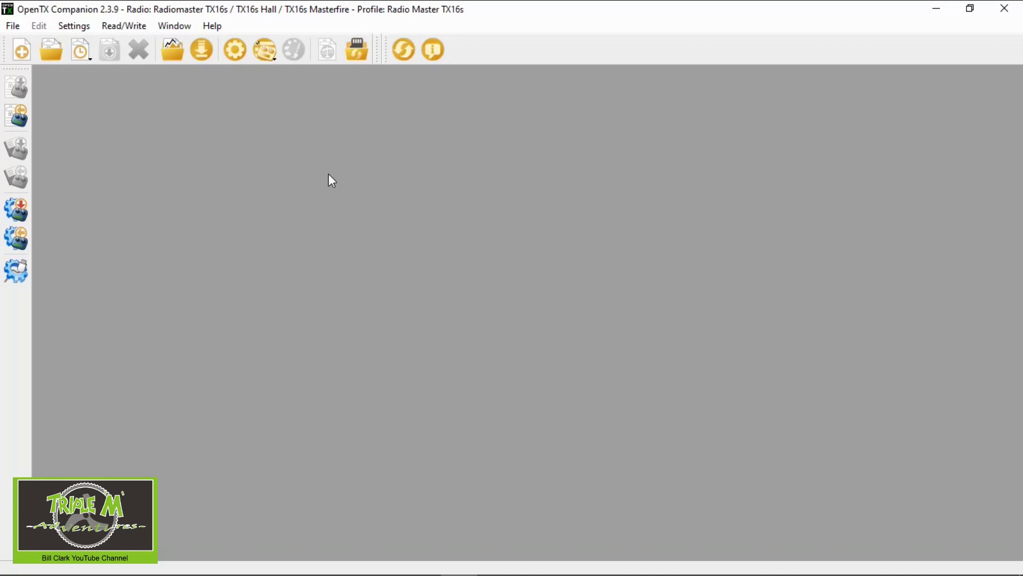
Step: Open the recent file TX16S 260920.otx and open its Plane model for editing
{"action": "left_click", "coordinate": [13, 27]}
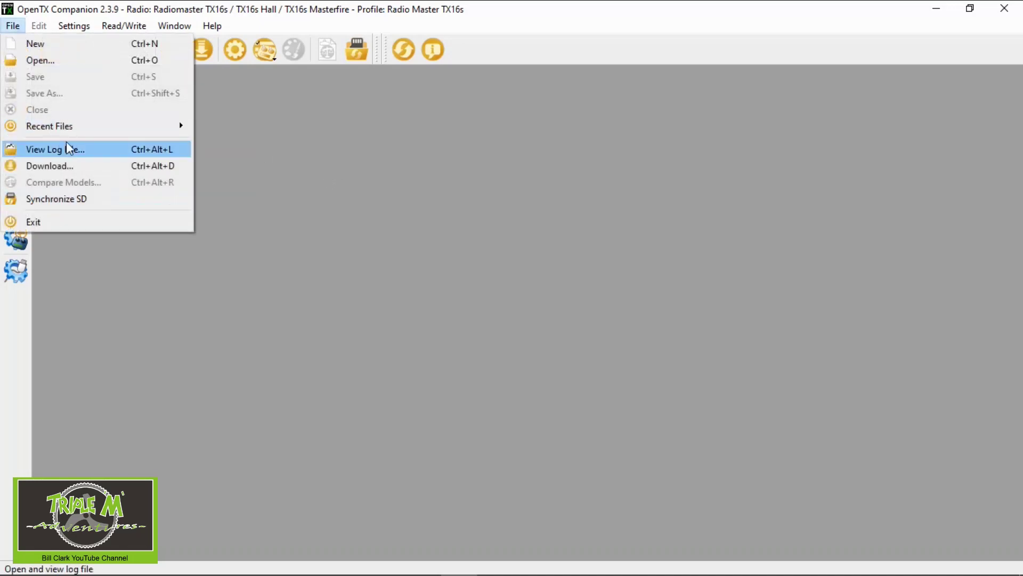
{"action": "mouse_move", "coordinate": [79, 127]}
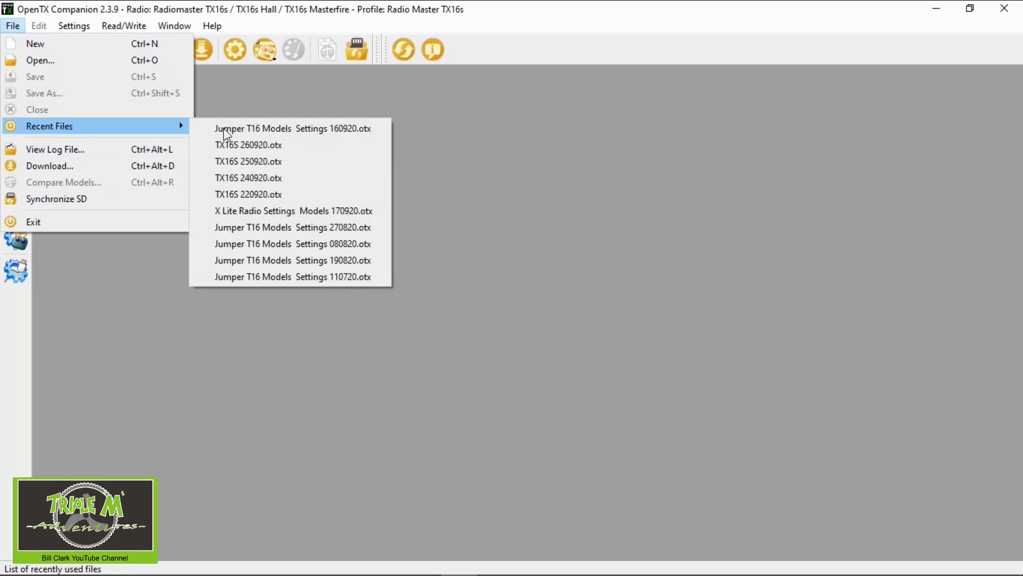
{"action": "left_click", "coordinate": [302, 144]}
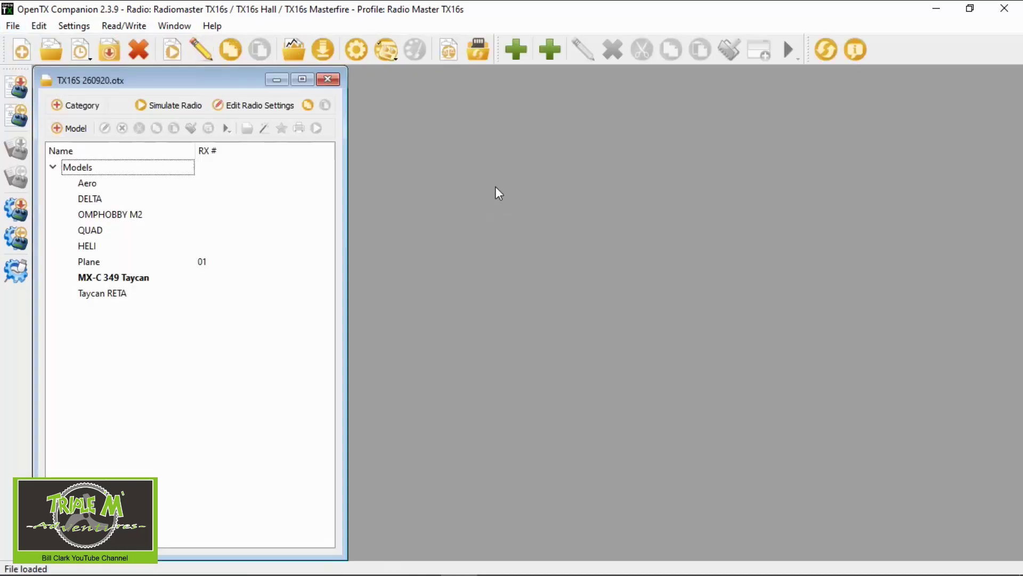
{"action": "left_click", "coordinate": [133, 264]}
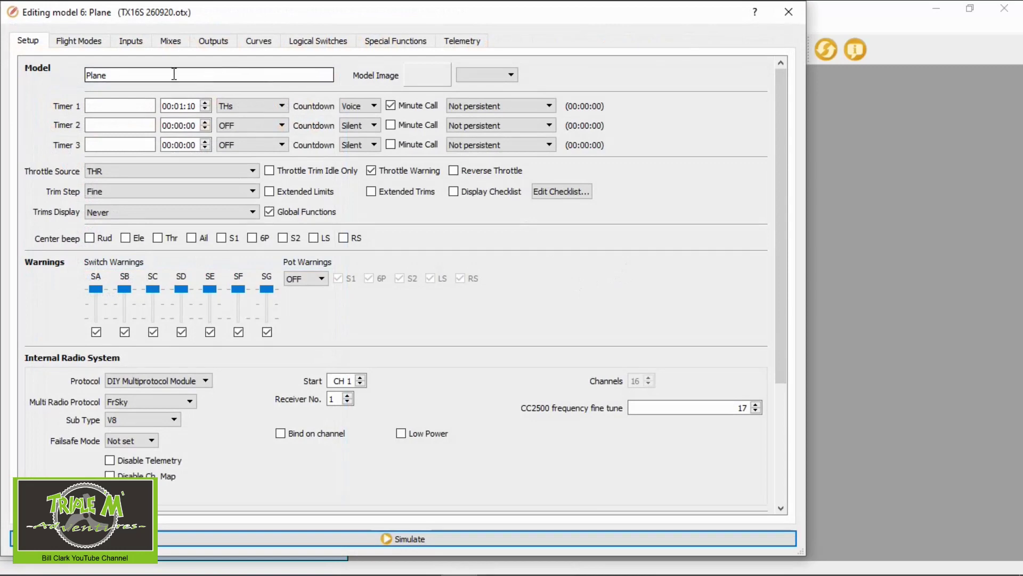
Step: Set up curve 1 as a 2-point curve named "Cut" with both points at -100
{"action": "left_click", "coordinate": [265, 43]}
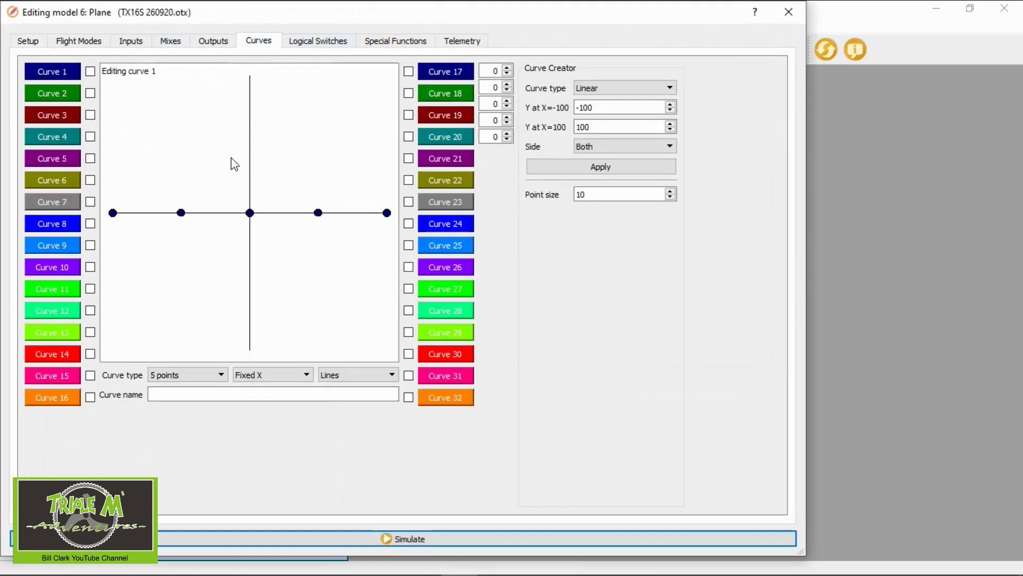
{"action": "left_click", "coordinate": [169, 394]}
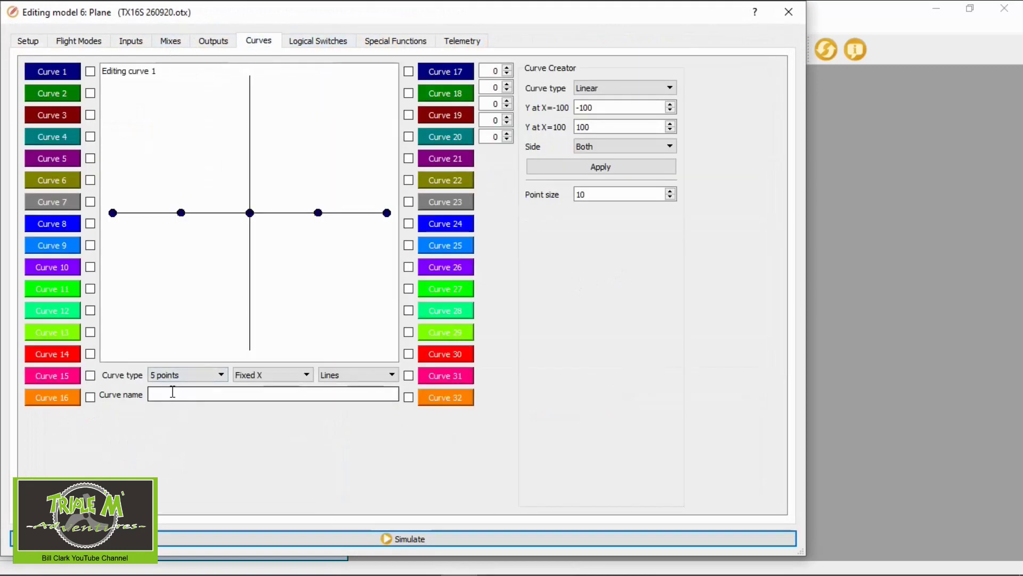
{"action": "type", "text": "Cut"}
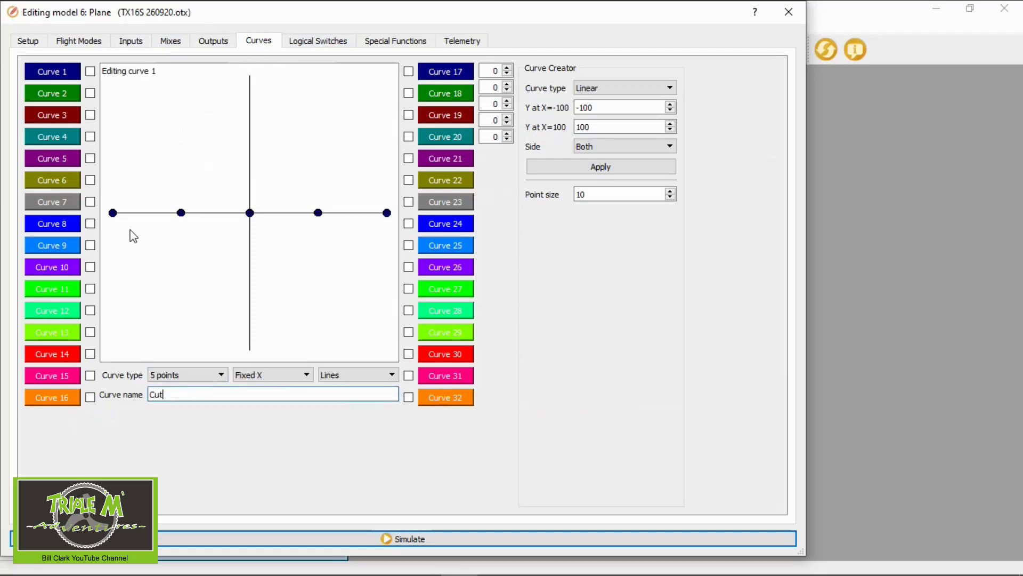
{"action": "left_click", "coordinate": [170, 376]}
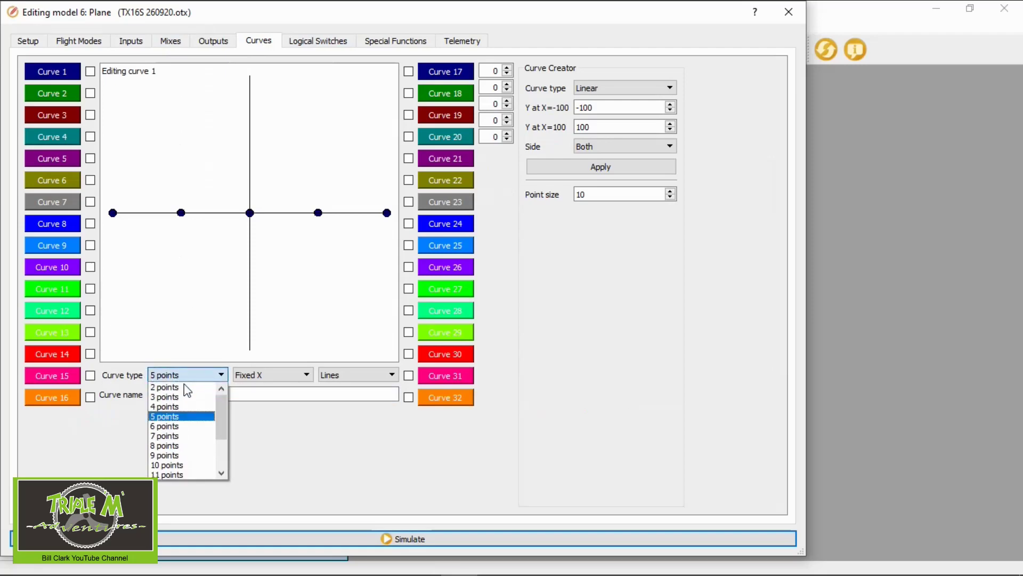
{"action": "left_click", "coordinate": [176, 385]}
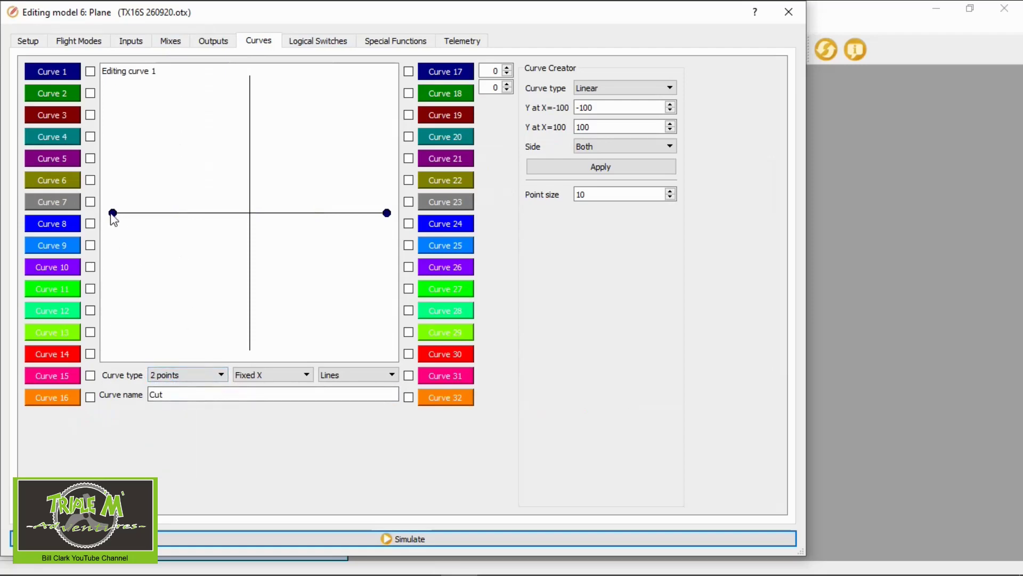
{"action": "left_click_drag", "start_coordinate": [113, 213], "coordinate": [109, 381]}
{"action": "left_click_drag", "start_coordinate": [387, 213], "coordinate": [356, 415]}
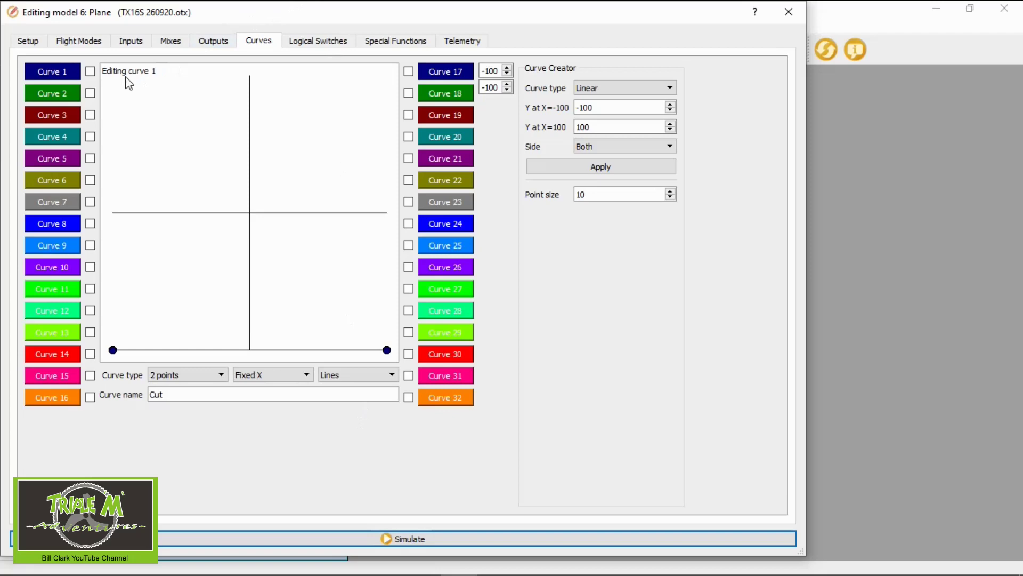
Step: Define logical switch L01 with function a<x, comparing the Thr stick against -98
{"action": "left_click", "coordinate": [322, 43]}
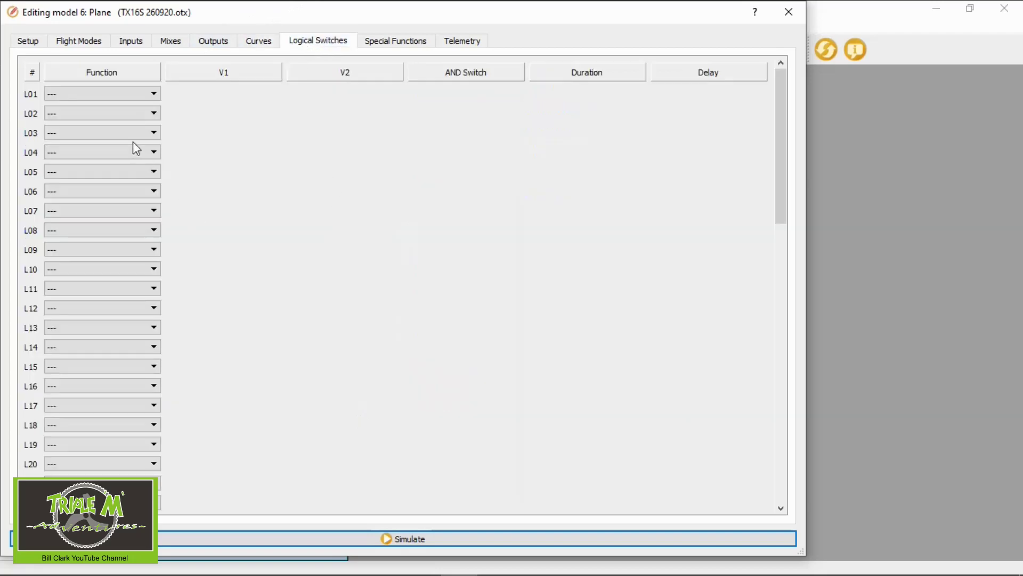
{"action": "left_click", "coordinate": [155, 95]}
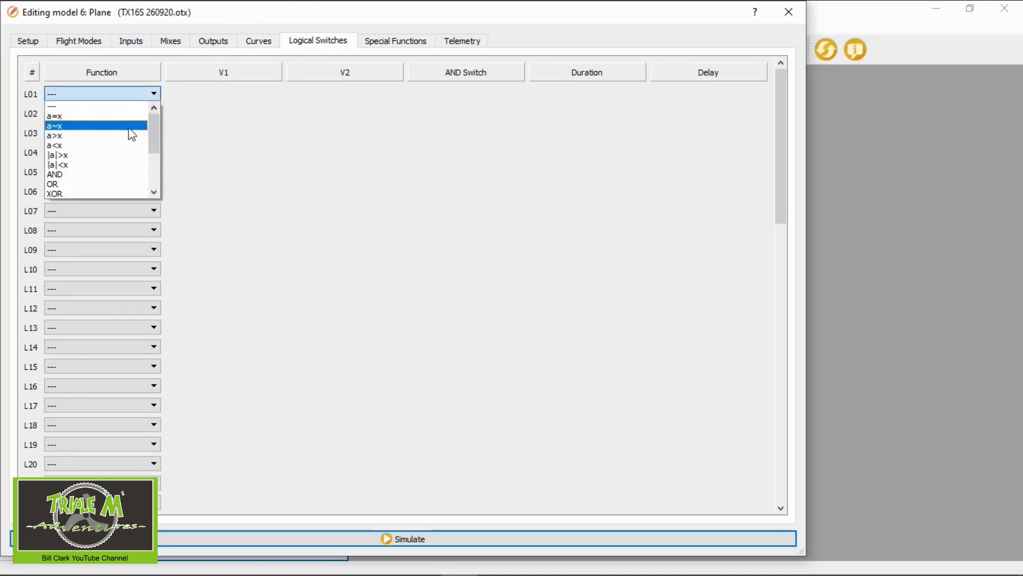
{"action": "left_click", "coordinate": [109, 144]}
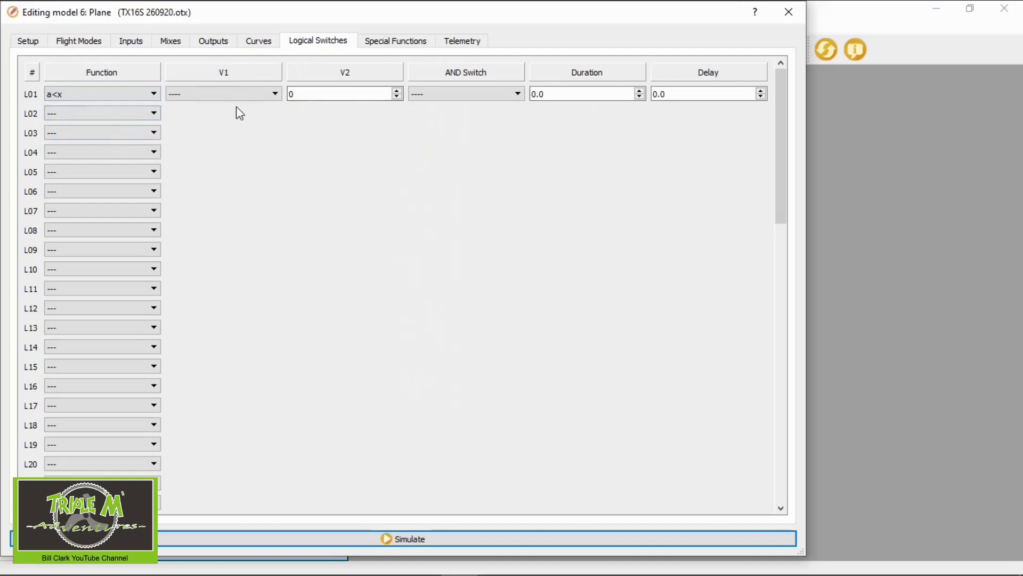
{"action": "left_click", "coordinate": [273, 93]}
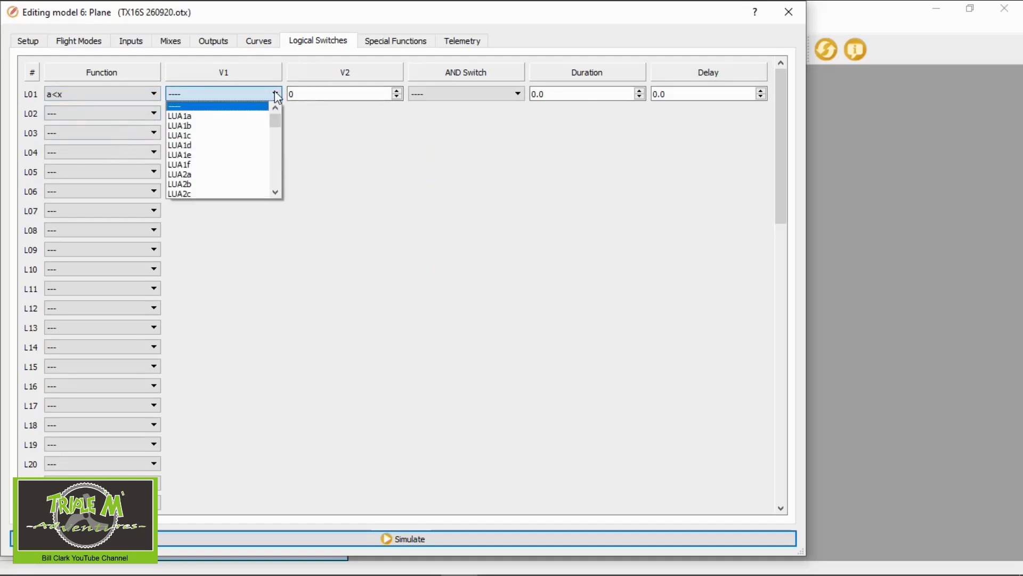
{"action": "left_click", "coordinate": [276, 193]}
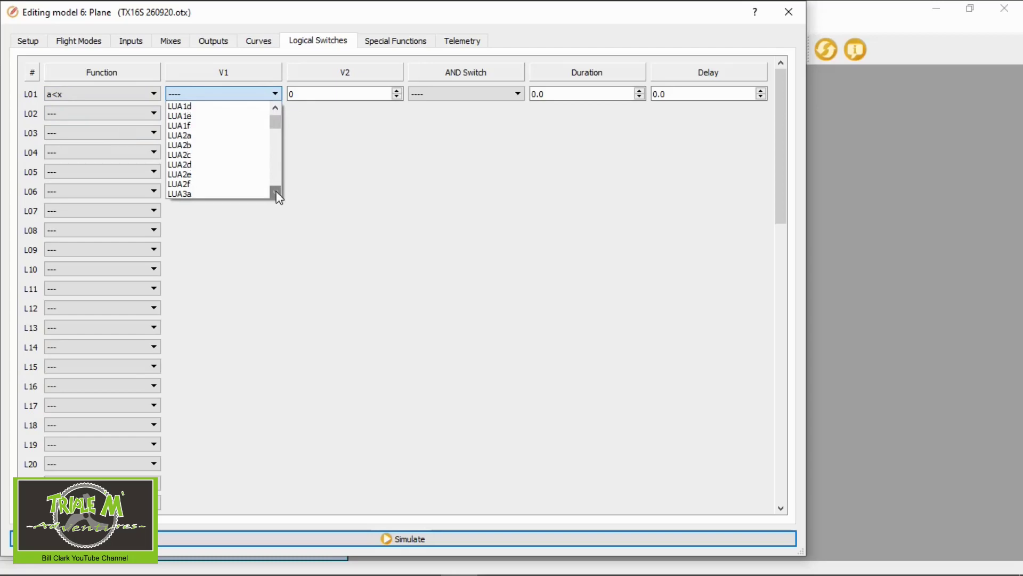
{"action": "left_click", "coordinate": [275, 192]}
{"action": "left_click_drag", "start_coordinate": [276, 193], "coordinate": [276, 192]}
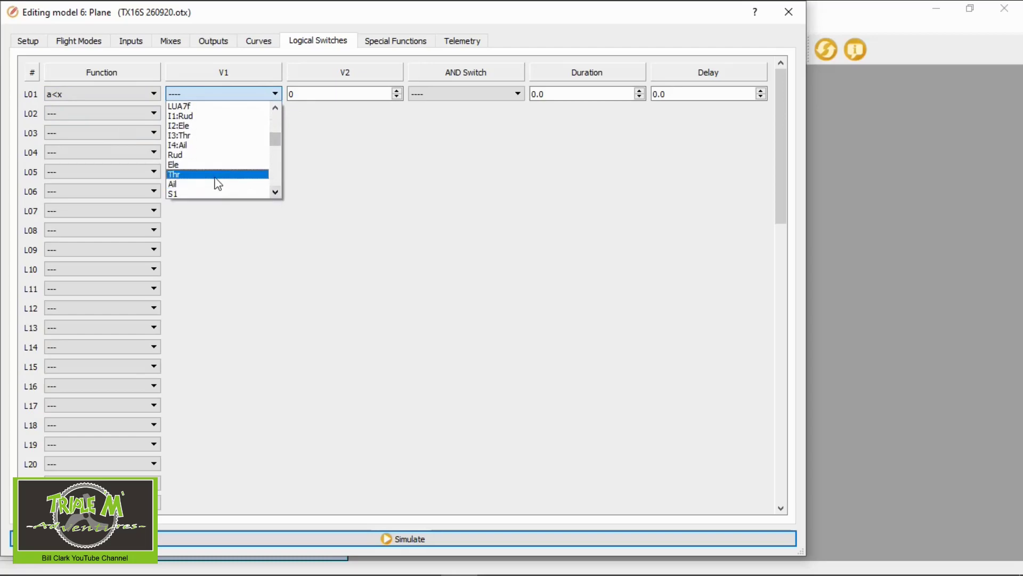
{"action": "left_click", "coordinate": [211, 180]}
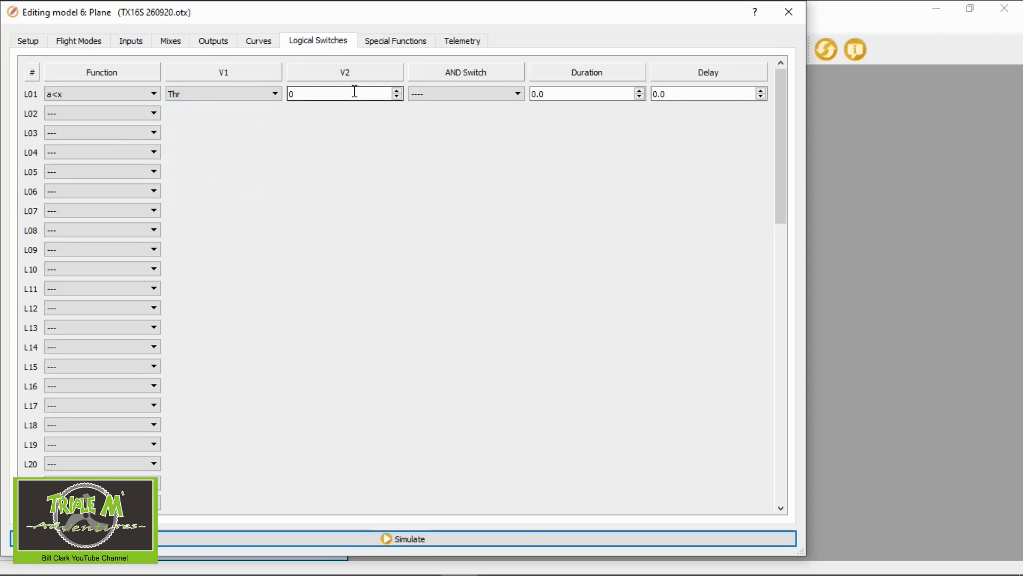
{"action": "left_click", "coordinate": [305, 95]}
{"action": "key", "text": "BackSpace"}
{"action": "type", "text": "-98"}
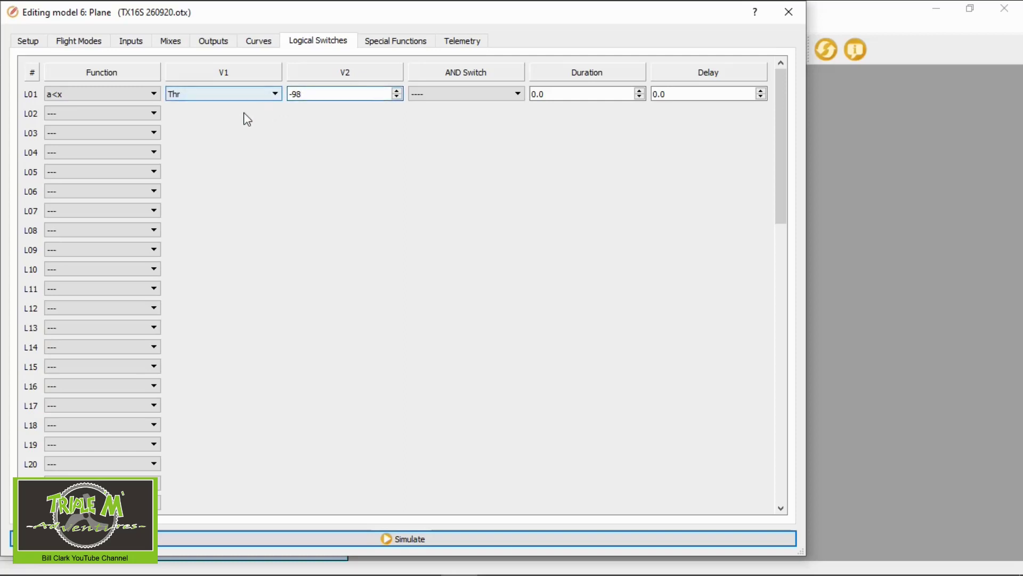
Step: Define logical switch L02 as an OR function with L01 as V1 and L02 as V2
{"action": "left_click", "coordinate": [155, 112]}
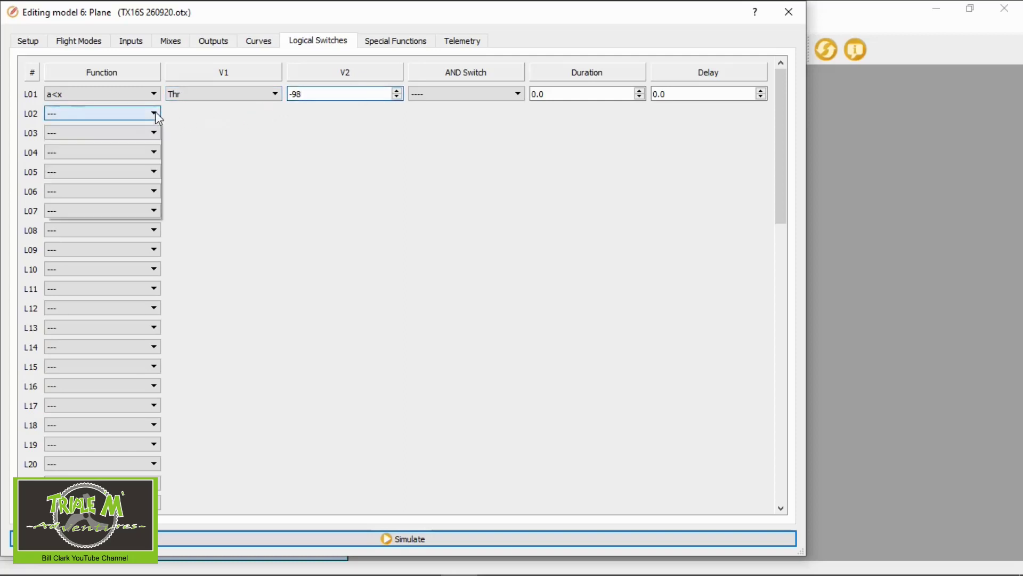
{"action": "left_click", "coordinate": [117, 204]}
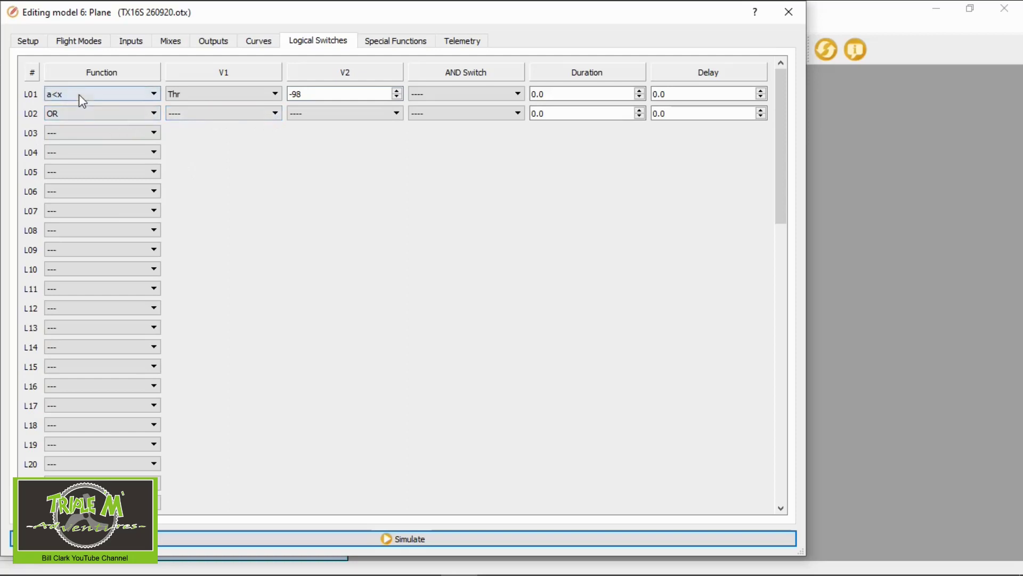
{"action": "left_click", "coordinate": [277, 115]}
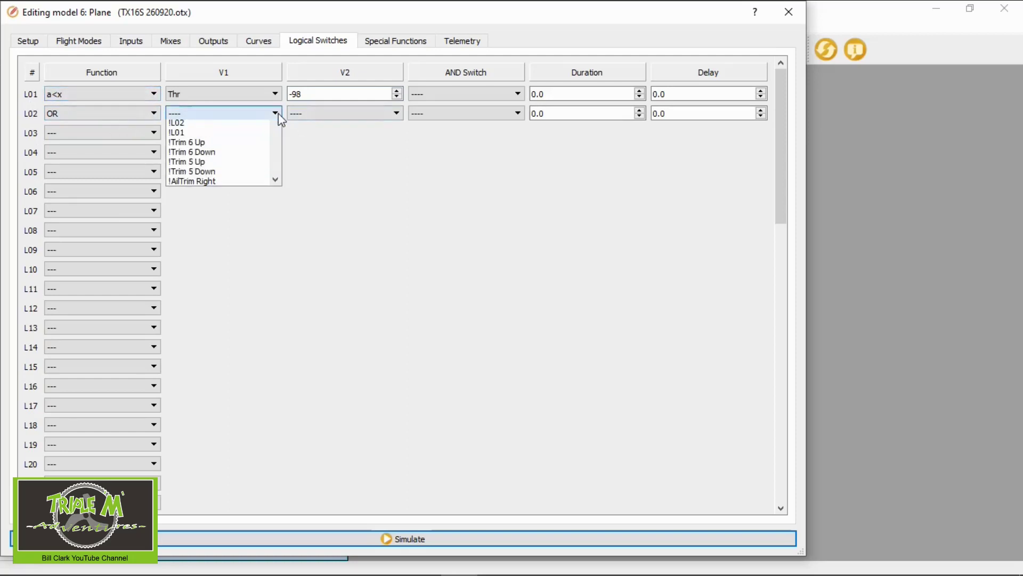
{"action": "left_click", "coordinate": [276, 212]}
{"action": "scroll", "coordinate": [276, 212], "scroll_direction": "down", "scroll_amount": 4}
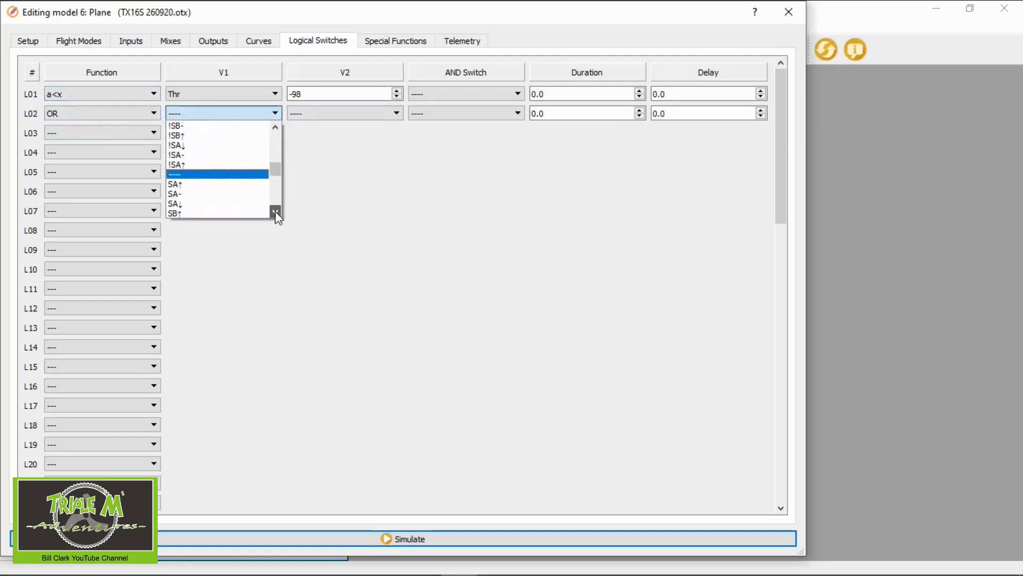
{"action": "scroll", "coordinate": [274, 209], "scroll_direction": "down", "scroll_amount": 10}
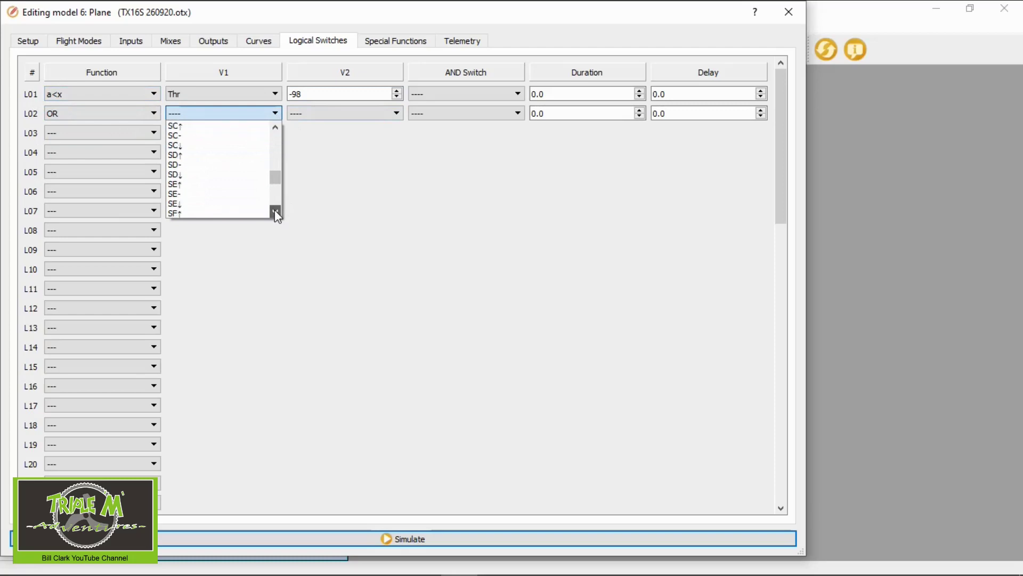
{"action": "scroll", "coordinate": [274, 210], "scroll_direction": "down", "scroll_amount": 3}
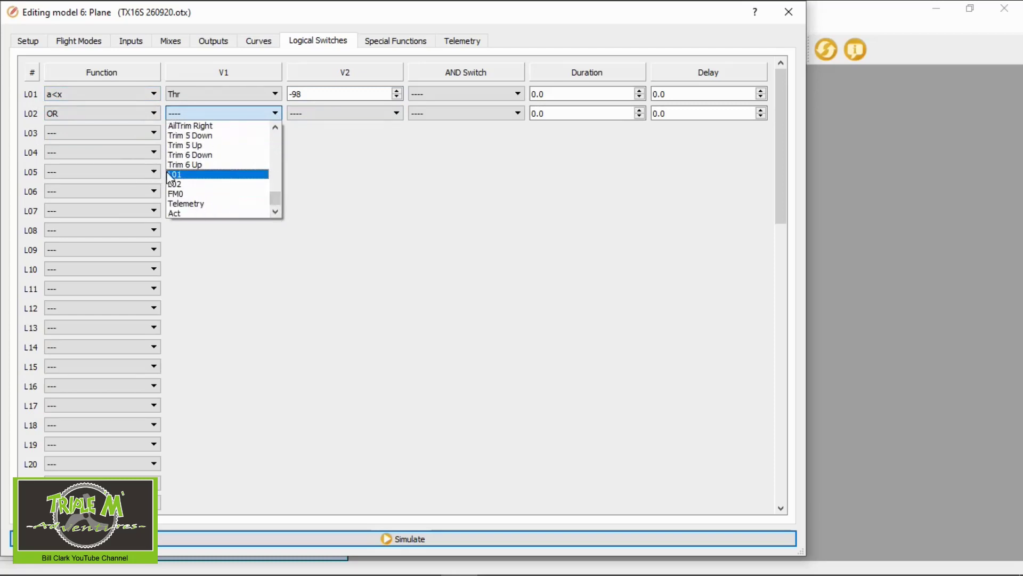
{"action": "left_click", "coordinate": [168, 175]}
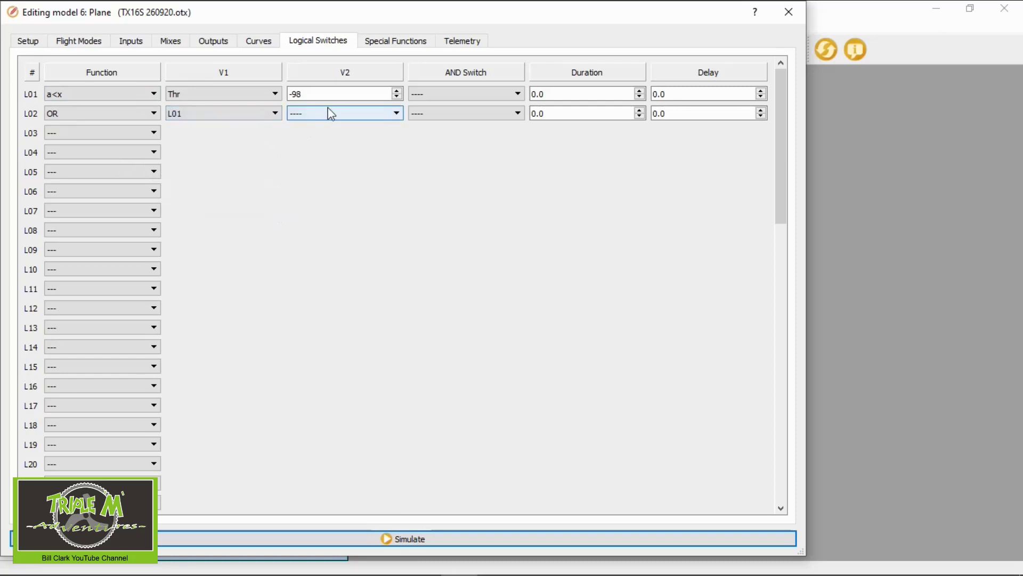
{"action": "left_click", "coordinate": [396, 114]}
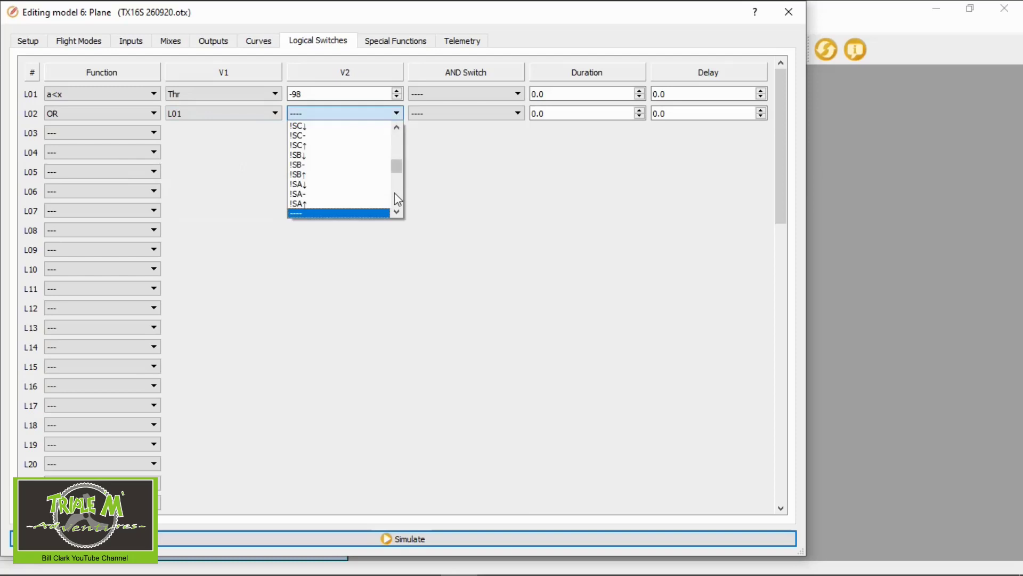
{"action": "left_click", "coordinate": [396, 213]}
{"action": "left_click_drag", "start_coordinate": [398, 179], "coordinate": [395, 202]}
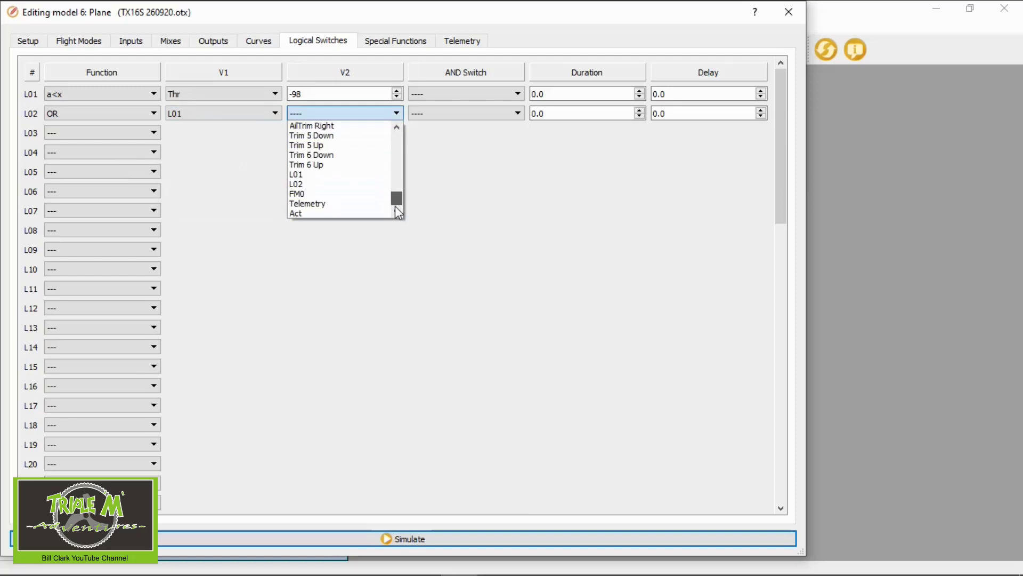
{"action": "left_click", "coordinate": [324, 186]}
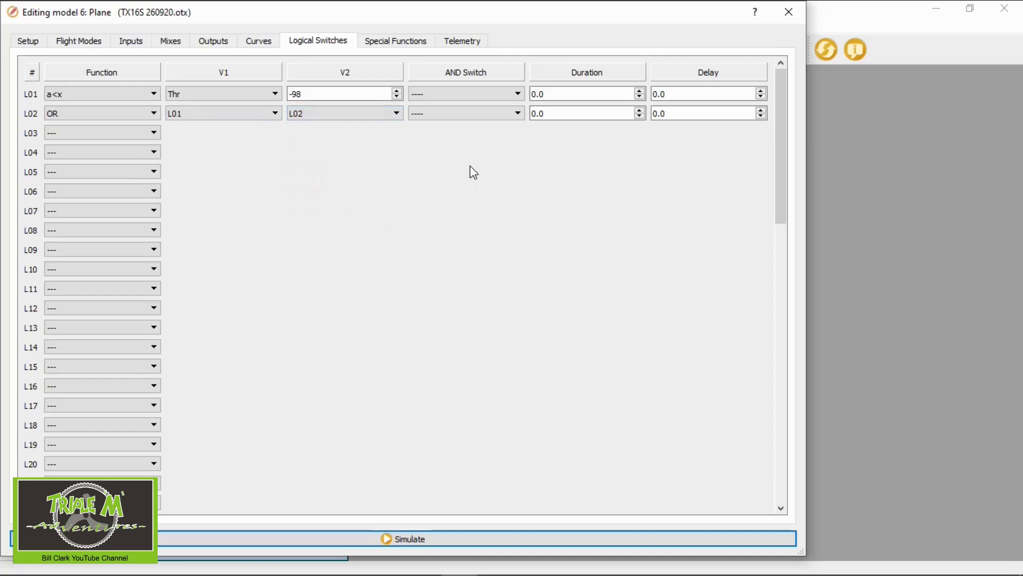
Step: Set the AND switch of logical switch L02 to SF↑
{"action": "left_click", "coordinate": [518, 114]}
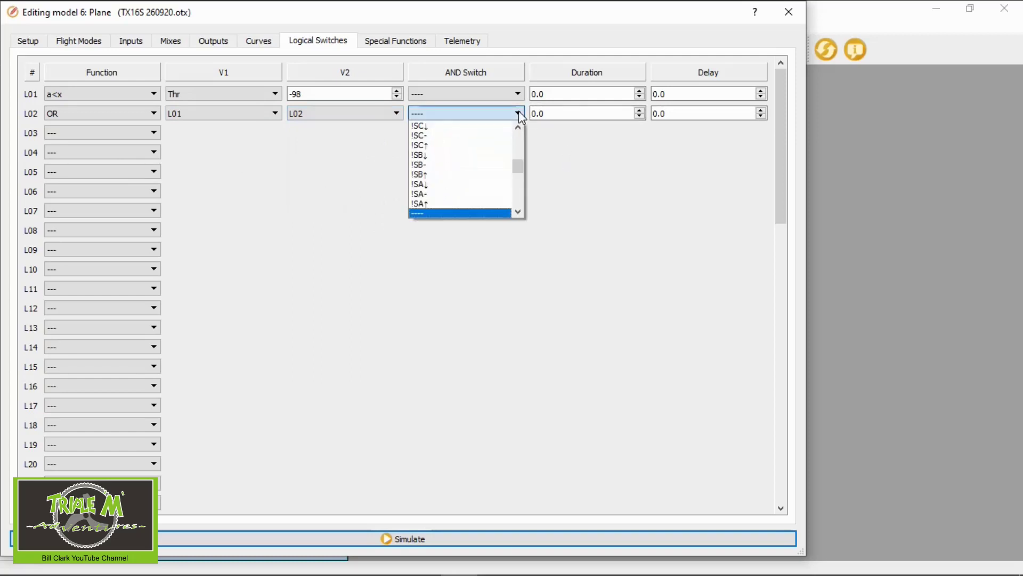
{"action": "left_click", "coordinate": [518, 212]}
{"action": "left_click", "coordinate": [518, 212]}
{"action": "left_click", "coordinate": [518, 212]}
{"action": "left_click", "coordinate": [518, 212]}
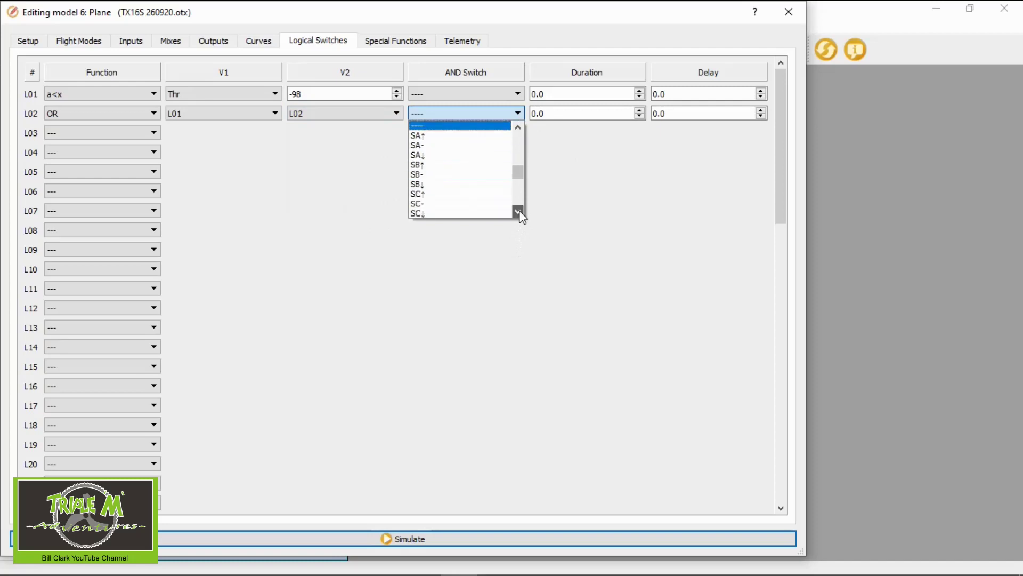
{"action": "left_click", "coordinate": [518, 212]}
{"action": "left_click", "coordinate": [518, 212]}
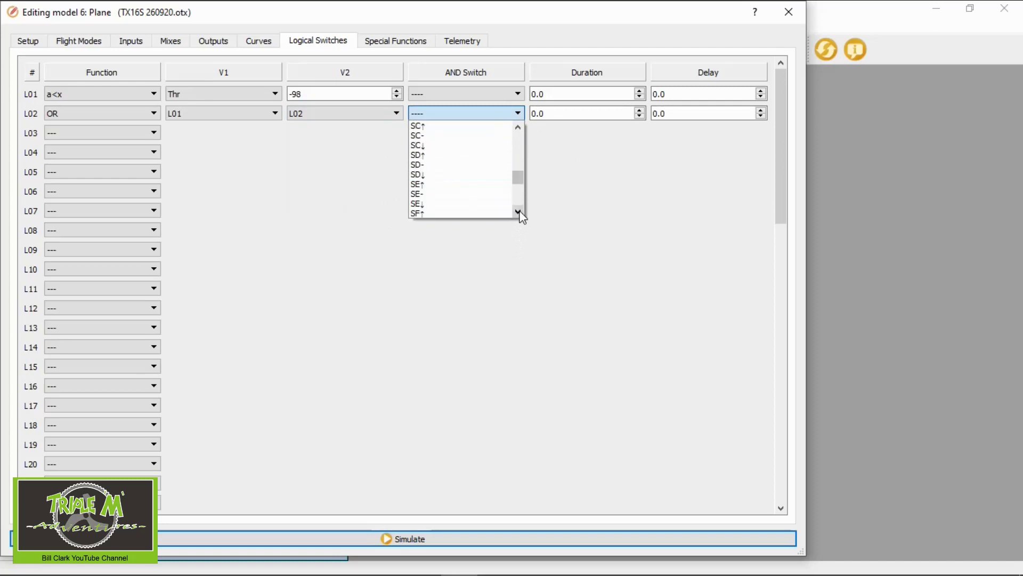
{"action": "left_click", "coordinate": [519, 212]}
{"action": "left_click", "coordinate": [420, 193]}
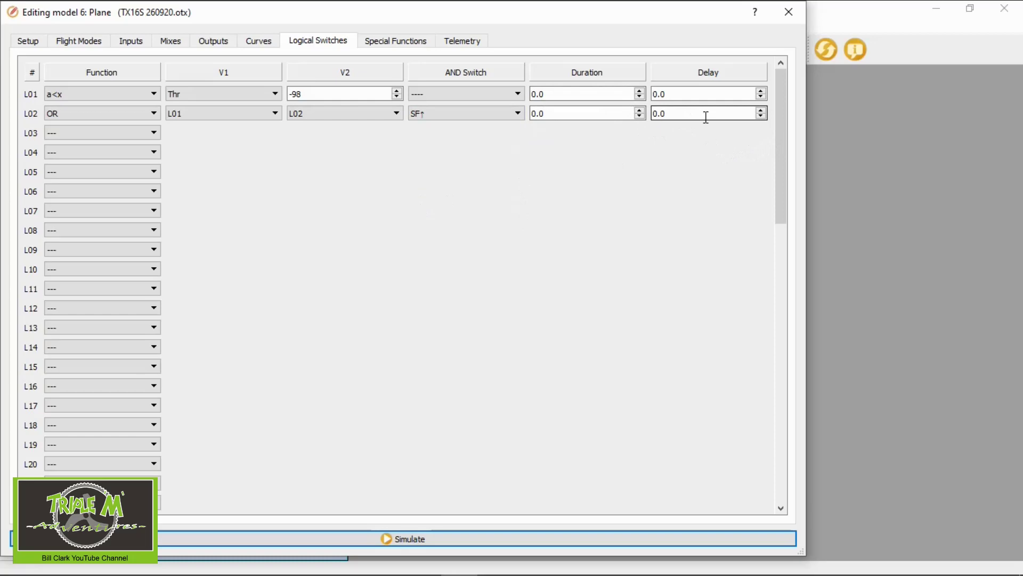
Step: Set the delay of logical switch L02 to 0.5
{"action": "left_click", "coordinate": [670, 113]}
{"action": "key", "text": "BackSpace"}
{"action": "type", "text": "5"}
{"action": "left_click", "coordinate": [334, 44]}
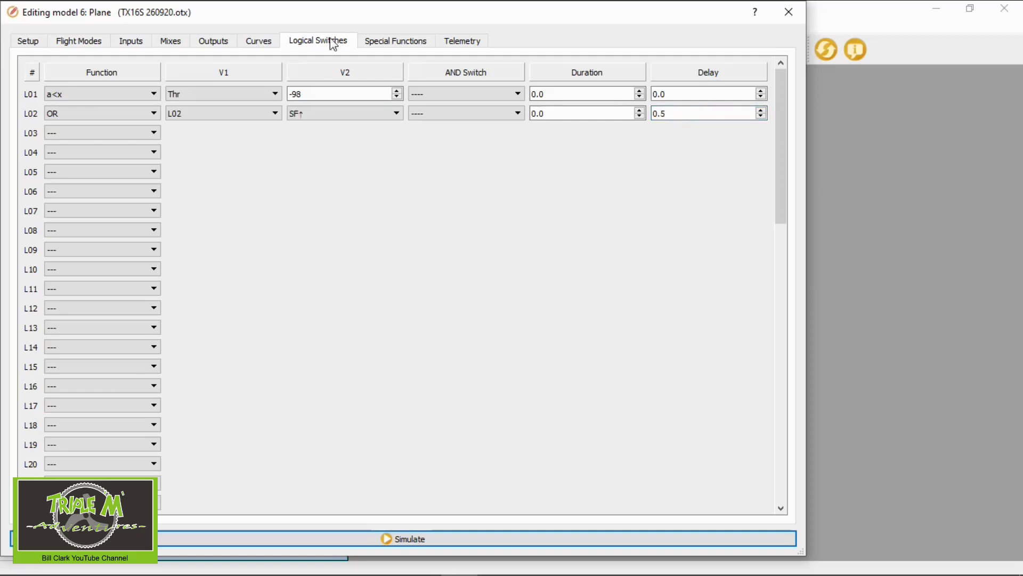
Step: Set the switch of the I3:Thr input line to logical switch L02
{"action": "left_click", "coordinate": [130, 43]}
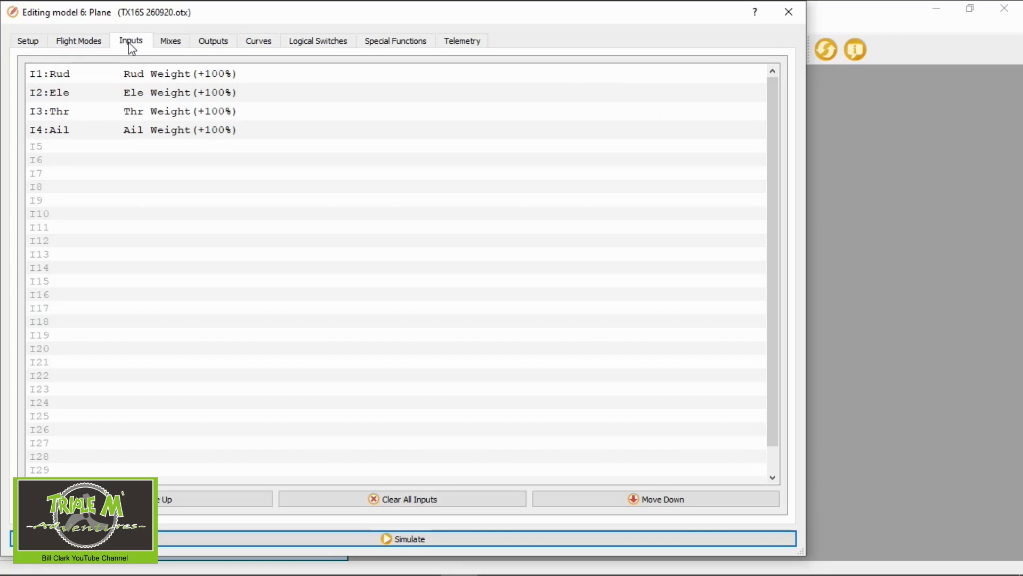
{"action": "double_click", "coordinate": [190, 113]}
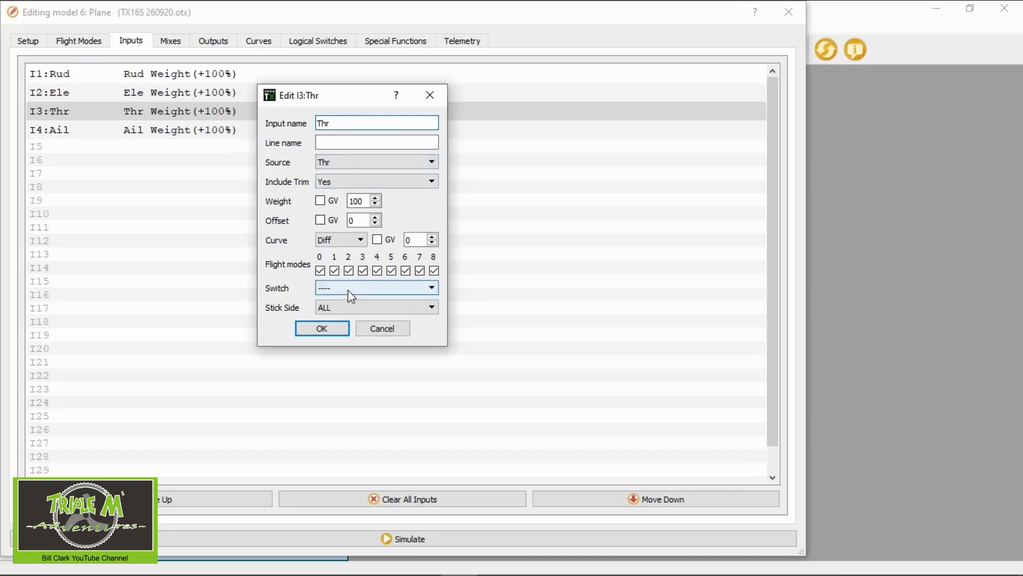
{"action": "left_click", "coordinate": [431, 288]}
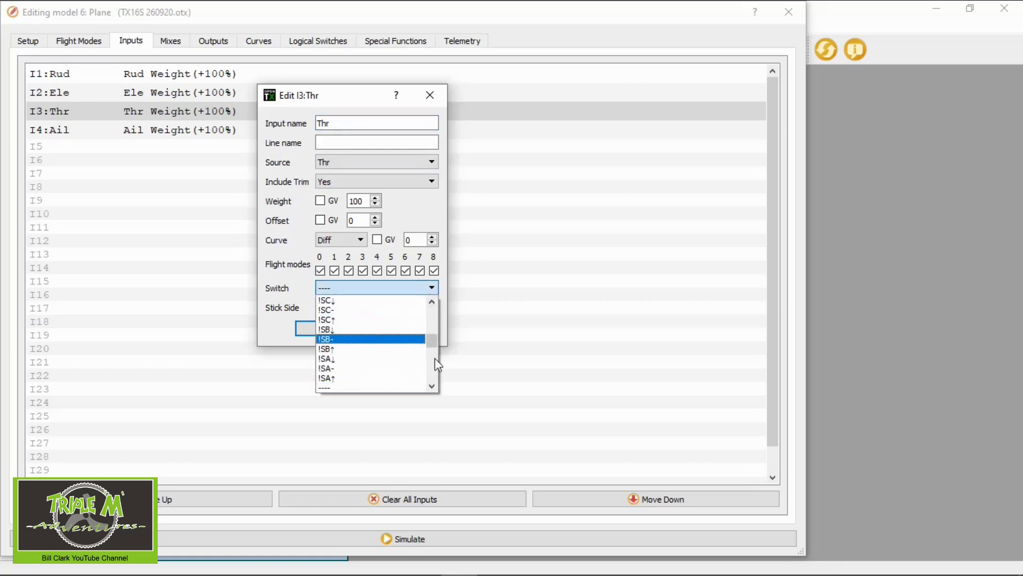
{"action": "left_click", "coordinate": [432, 385]}
{"action": "left_click", "coordinate": [432, 386]}
{"action": "left_click", "coordinate": [432, 386]}
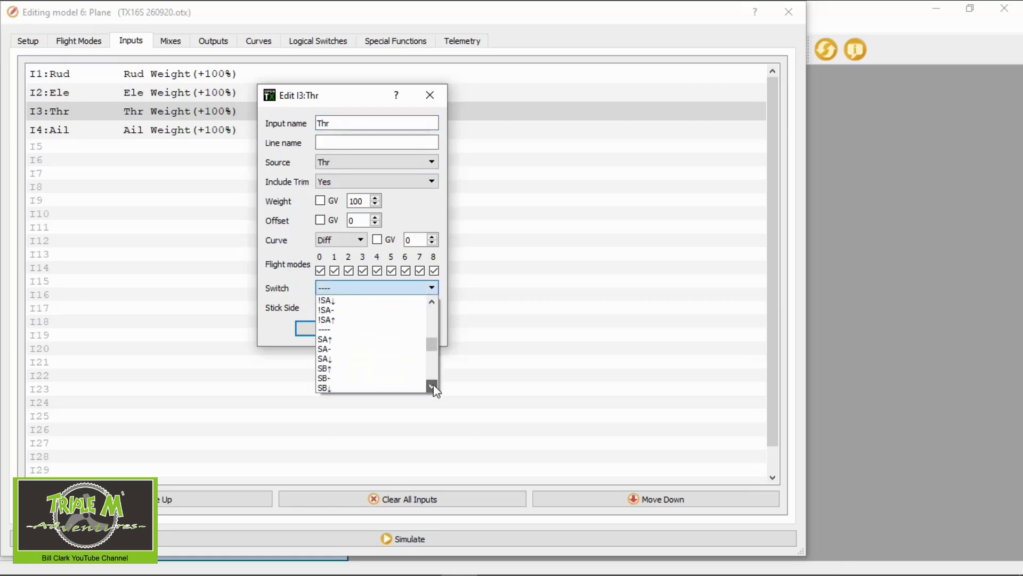
{"action": "left_click_drag", "start_coordinate": [432, 385], "coordinate": [432, 386]}
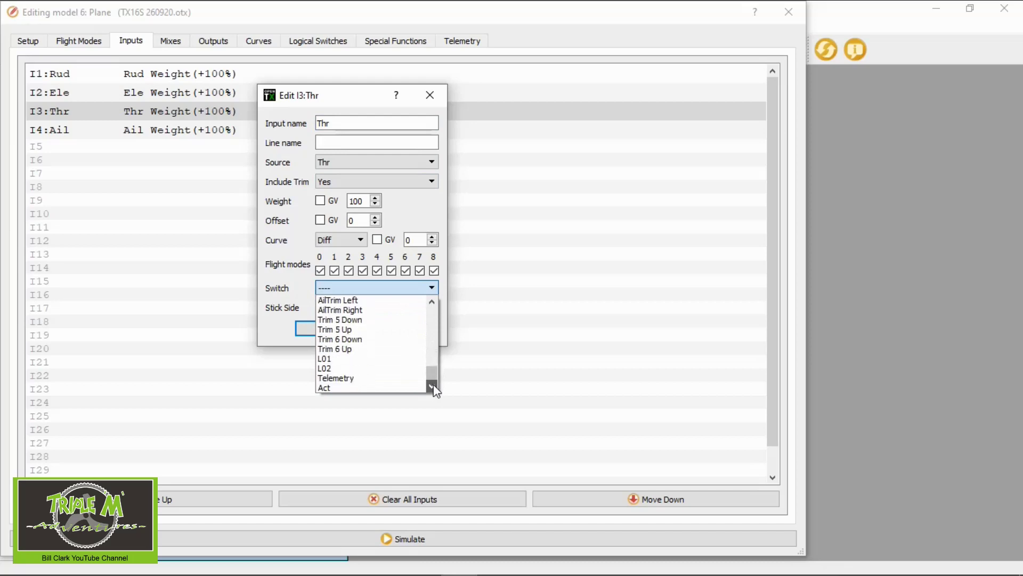
{"action": "left_click", "coordinate": [331, 369]}
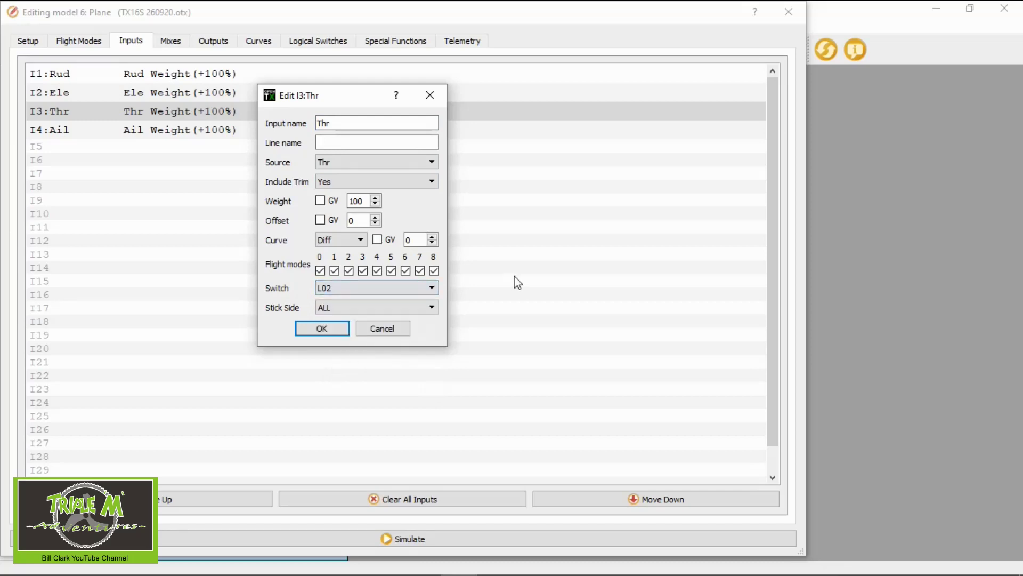
{"action": "left_click", "coordinate": [338, 330]}
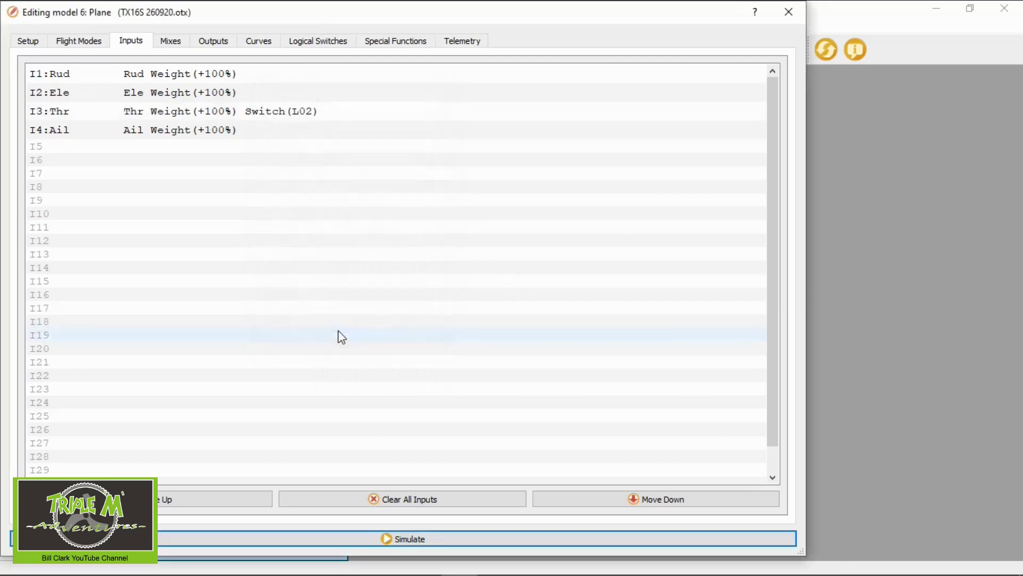
Step: Duplicate the Thr line of input I3
{"action": "left_click", "coordinate": [297, 116]}
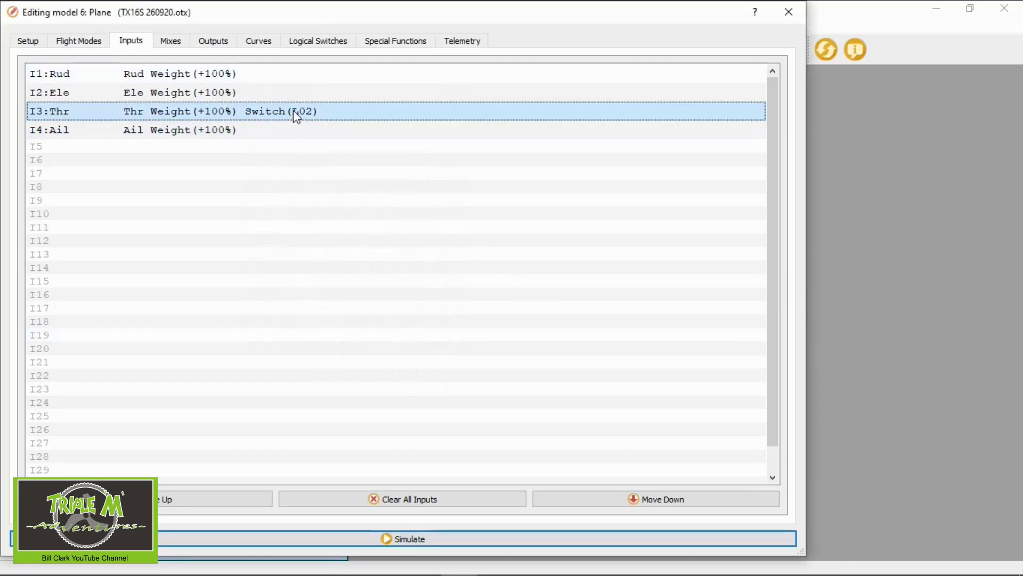
{"action": "right_click", "coordinate": [296, 113]}
{"action": "mouse_move", "coordinate": [356, 127]}
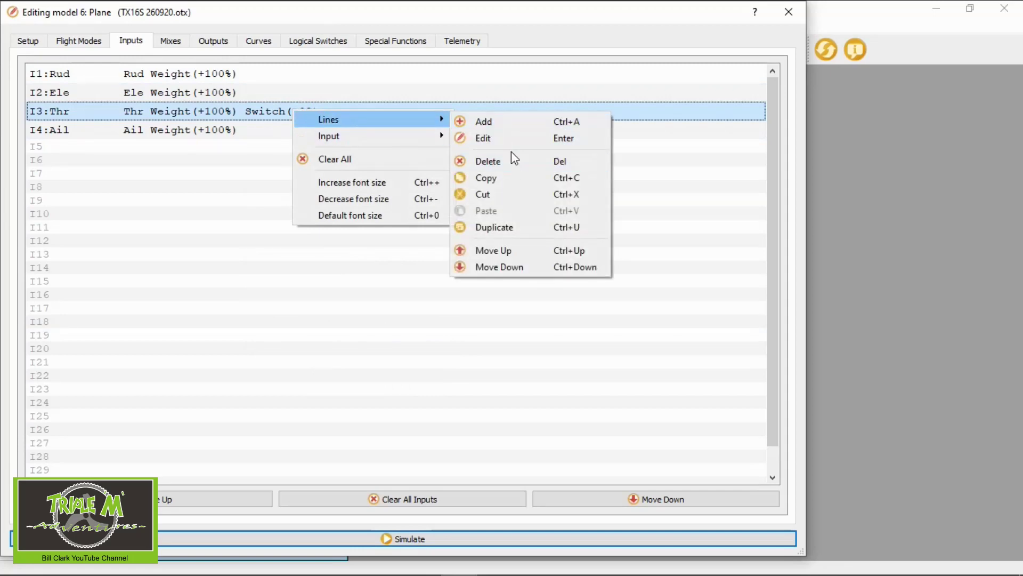
{"action": "left_click", "coordinate": [513, 224]}
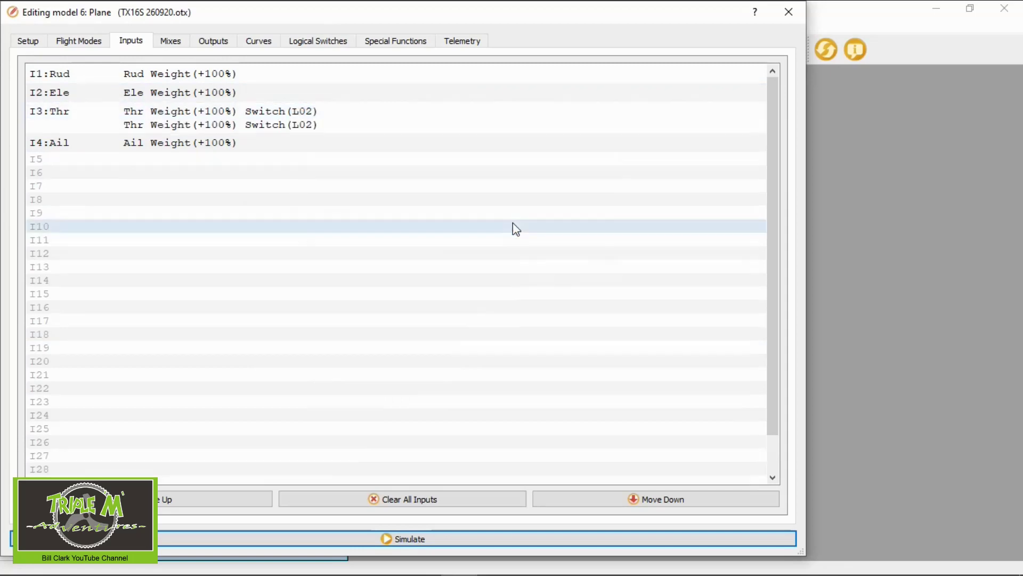
Step: Set the curve of the duplicated I3:Thr line to type Curve with CV1:Cut
{"action": "double_click", "coordinate": [281, 128]}
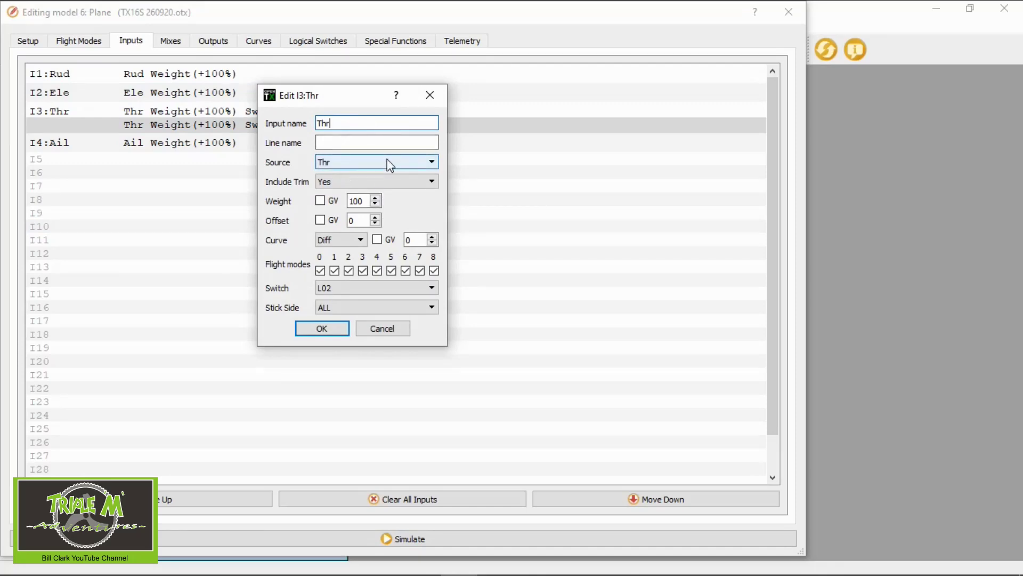
{"action": "left_click", "coordinate": [365, 243]}
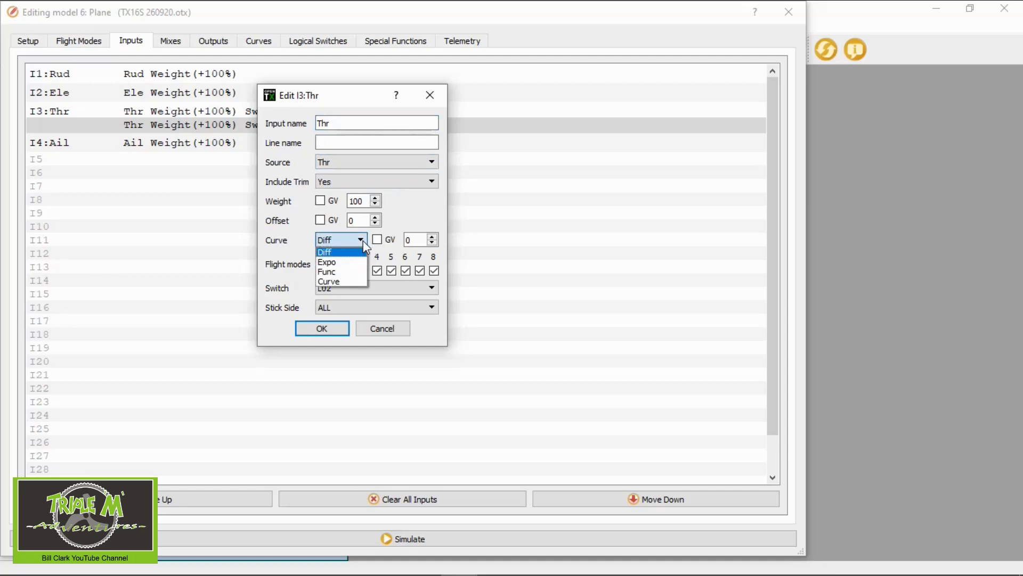
{"action": "left_click", "coordinate": [343, 279]}
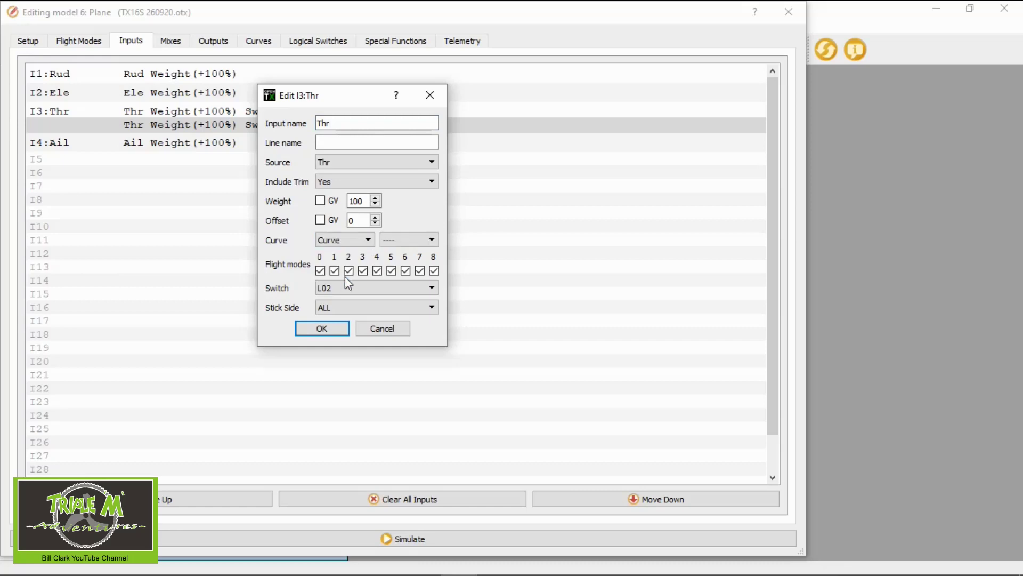
{"action": "left_click", "coordinate": [433, 240]}
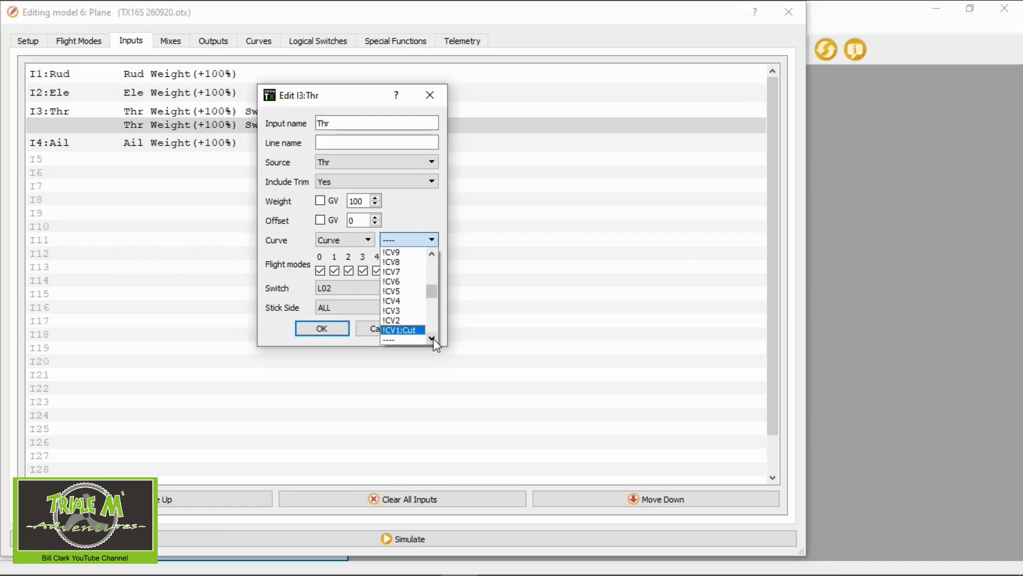
{"action": "scroll", "coordinate": [433, 338], "scroll_direction": "down", "scroll_amount": 2}
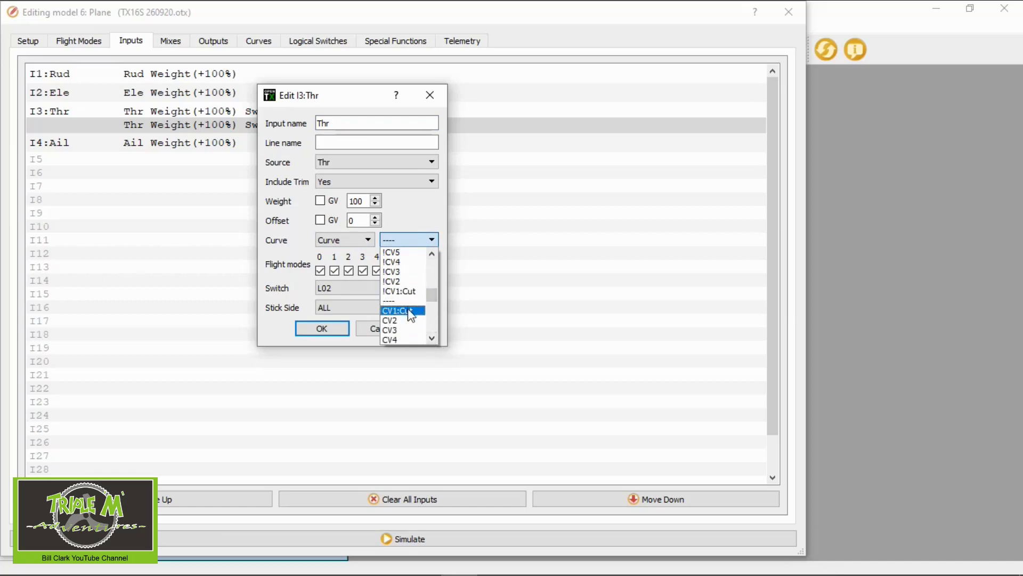
{"action": "left_click", "coordinate": [411, 311]}
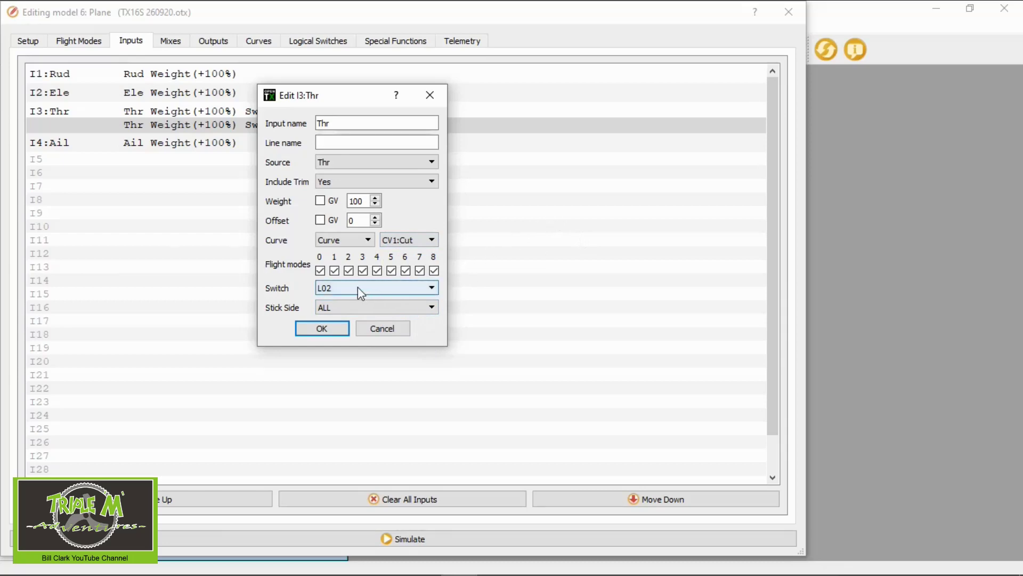
Step: Set the switch of the duplicated I3:Thr line to the inverted logical switch !L02
{"action": "left_click", "coordinate": [432, 288]}
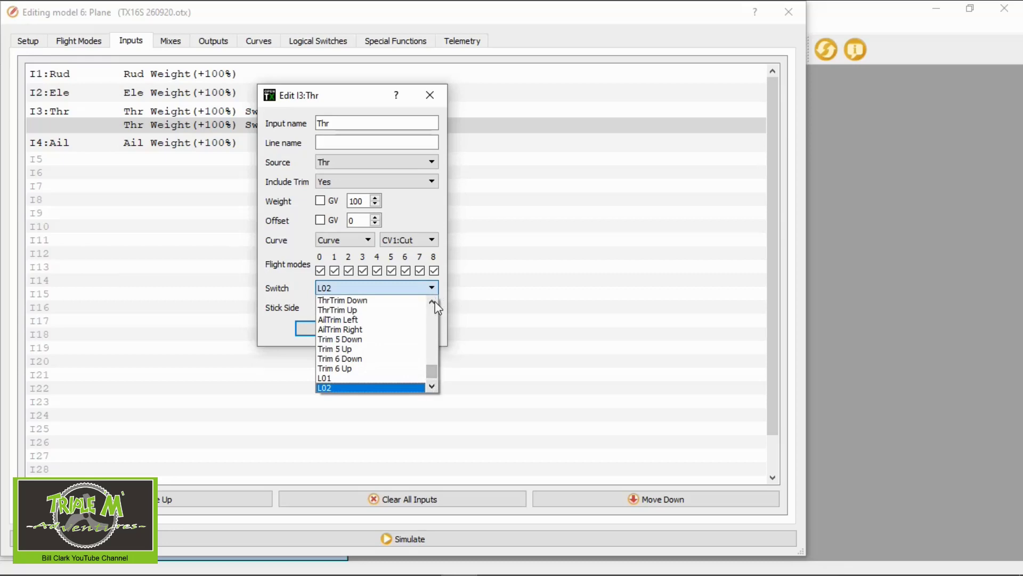
{"action": "left_click", "coordinate": [431, 302]}
{"action": "left_click_drag", "start_coordinate": [432, 302], "coordinate": [433, 302]}
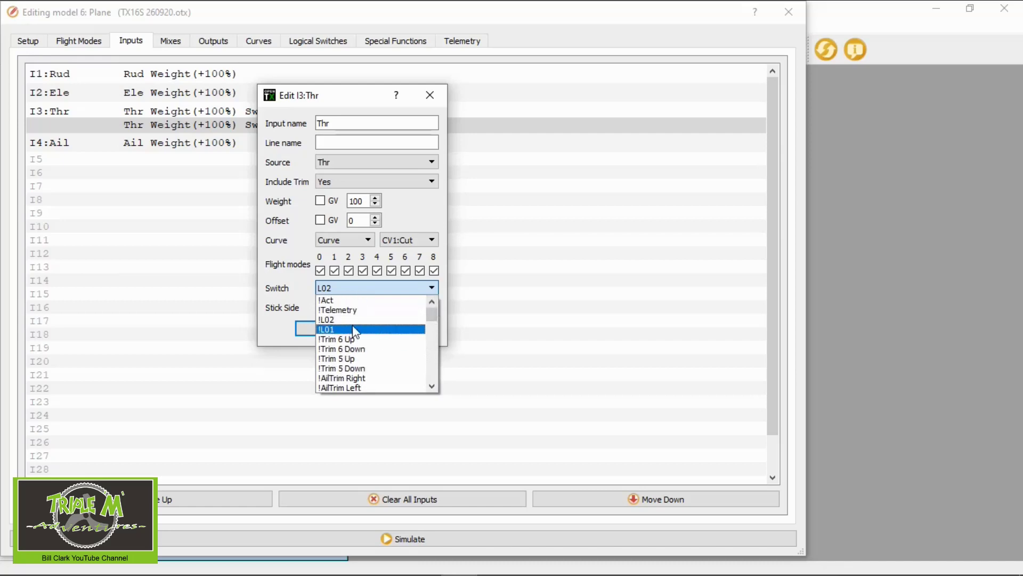
{"action": "left_click", "coordinate": [355, 321]}
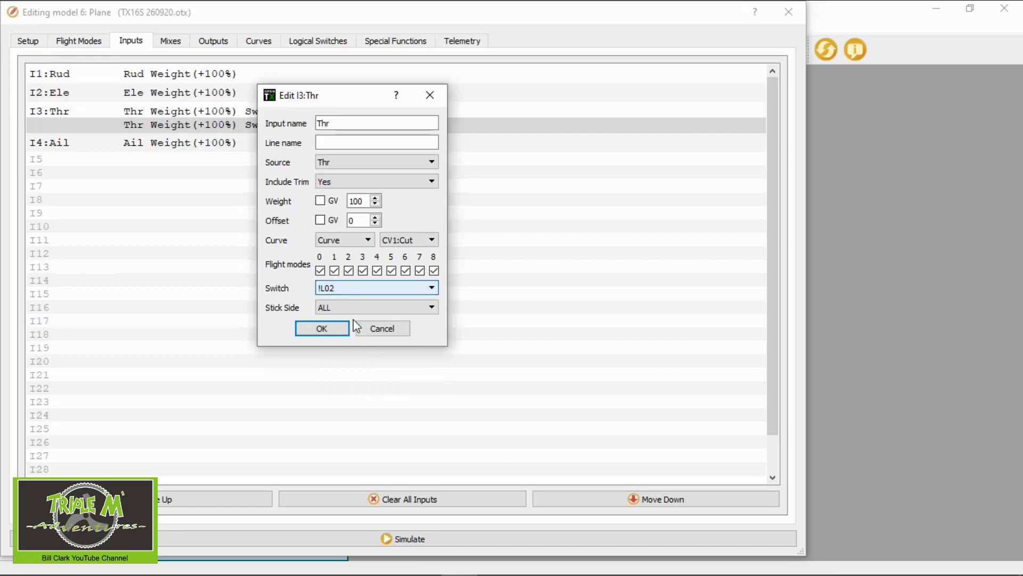
{"action": "left_click", "coordinate": [328, 331]}
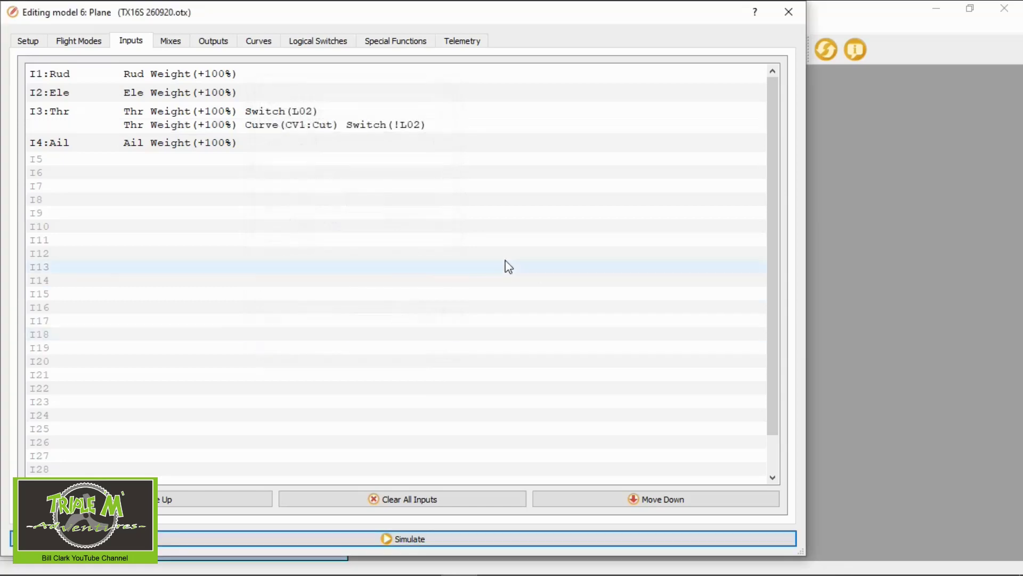
{"action": "left_click", "coordinate": [537, 178]}
{"action": "left_click", "coordinate": [372, 98]}
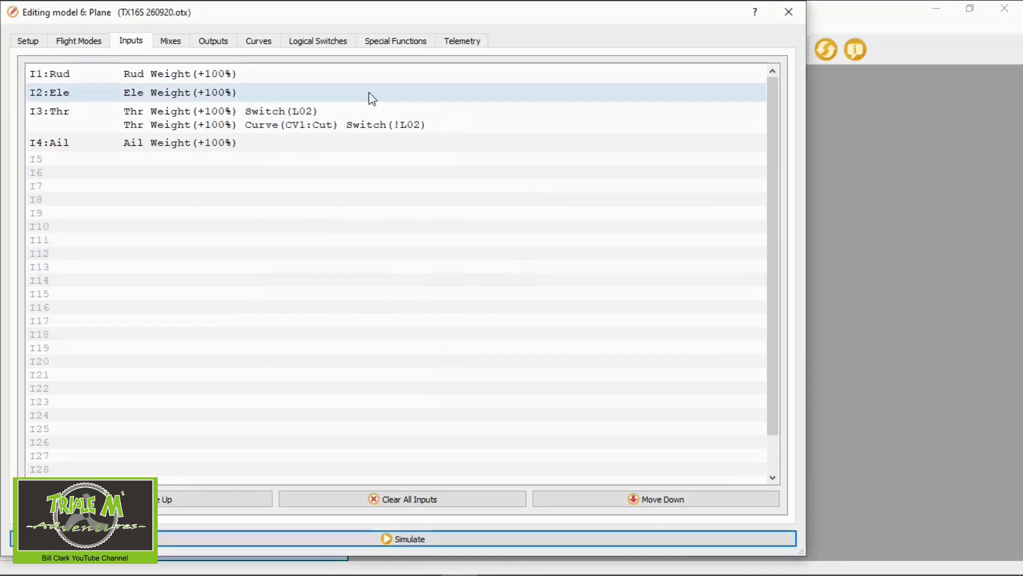
Step: Assign switch SF↑ to special function SF3
{"action": "left_click", "coordinate": [402, 48]}
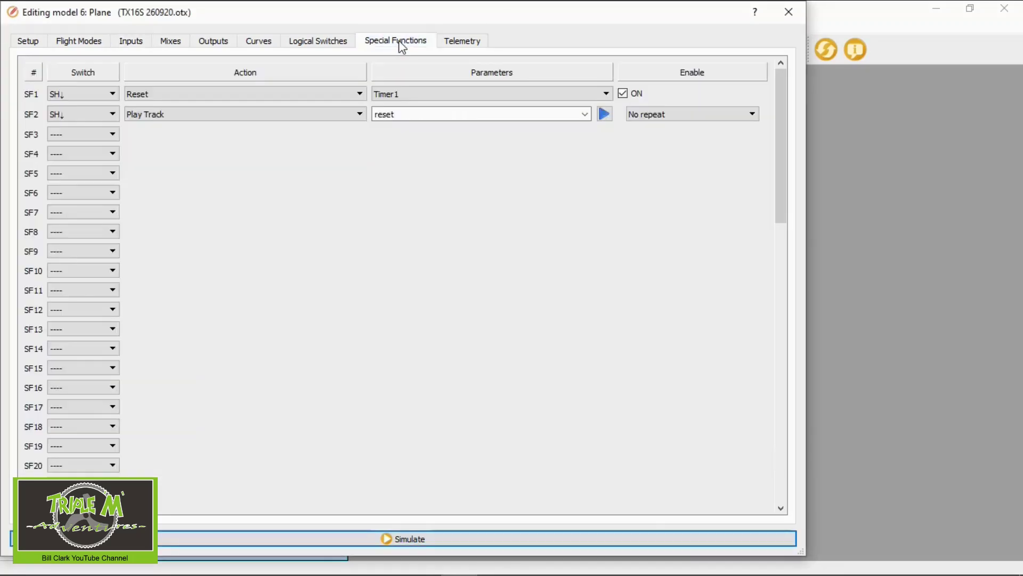
{"action": "left_click", "coordinate": [113, 134]}
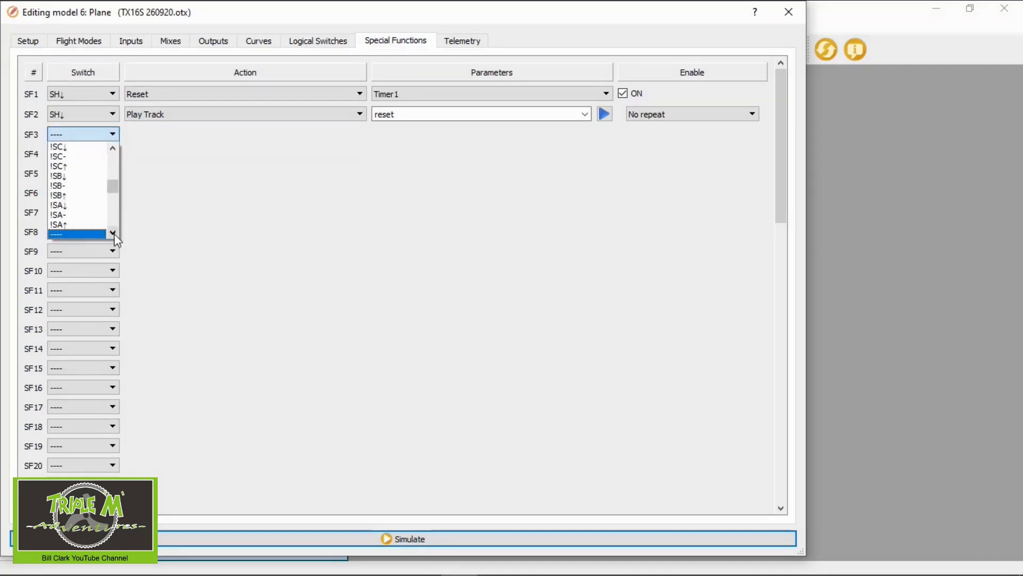
{"action": "scroll", "coordinate": [114, 233], "scroll_direction": "down", "scroll_amount": 3}
{"action": "scroll", "coordinate": [114, 233], "scroll_direction": "down", "scroll_amount": 4}
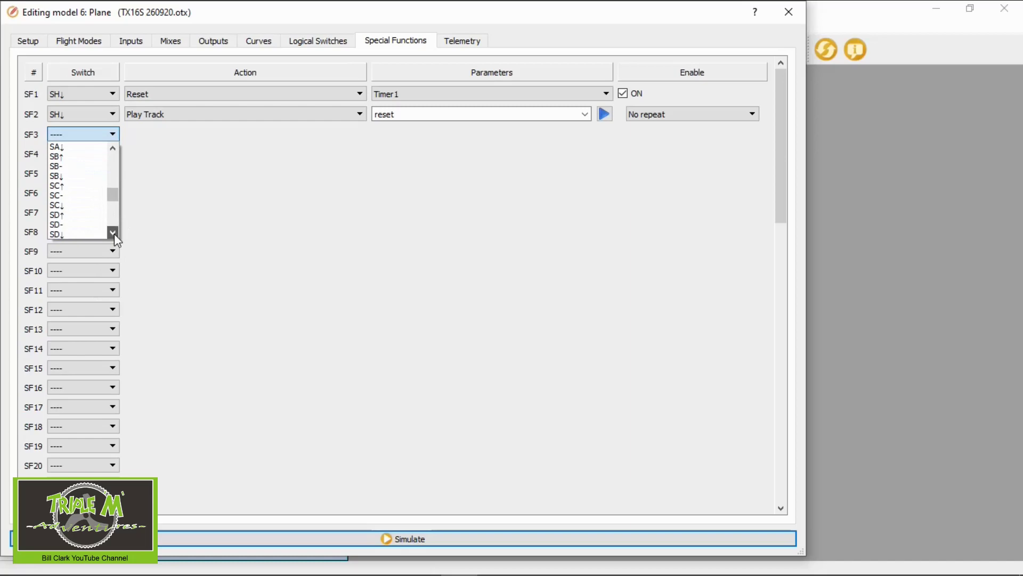
{"action": "scroll", "coordinate": [114, 234], "scroll_direction": "down", "scroll_amount": 2}
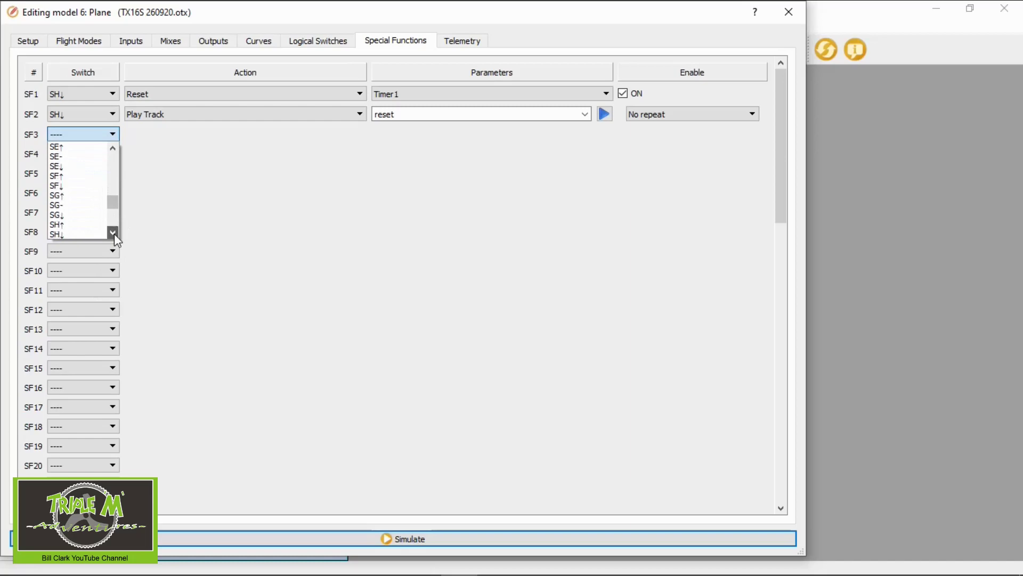
{"action": "left_click", "coordinate": [113, 149]}
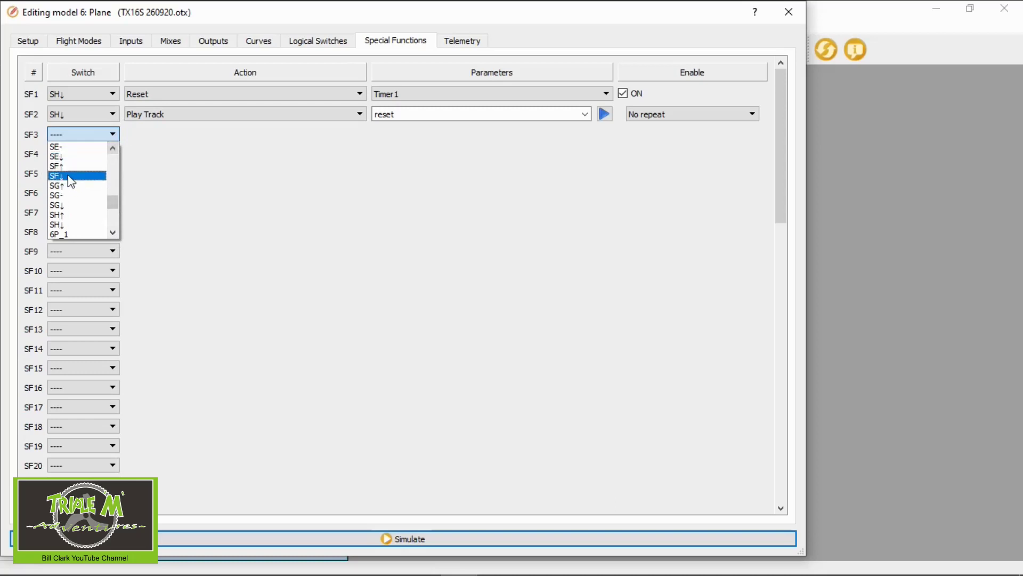
{"action": "left_click", "coordinate": [64, 167]}
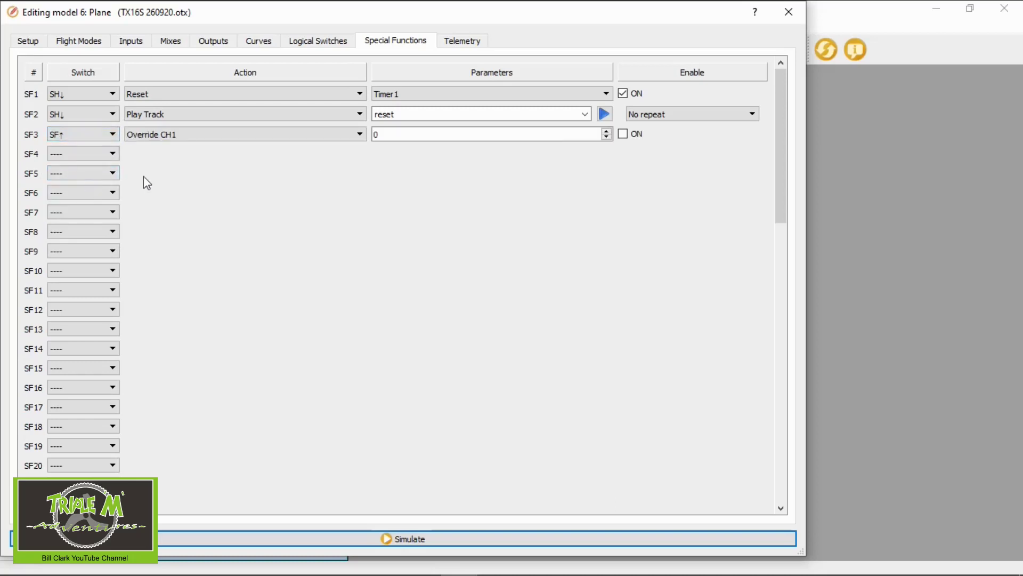
Step: Set the action of special function SF3 to Play Track
{"action": "left_click", "coordinate": [360, 134]}
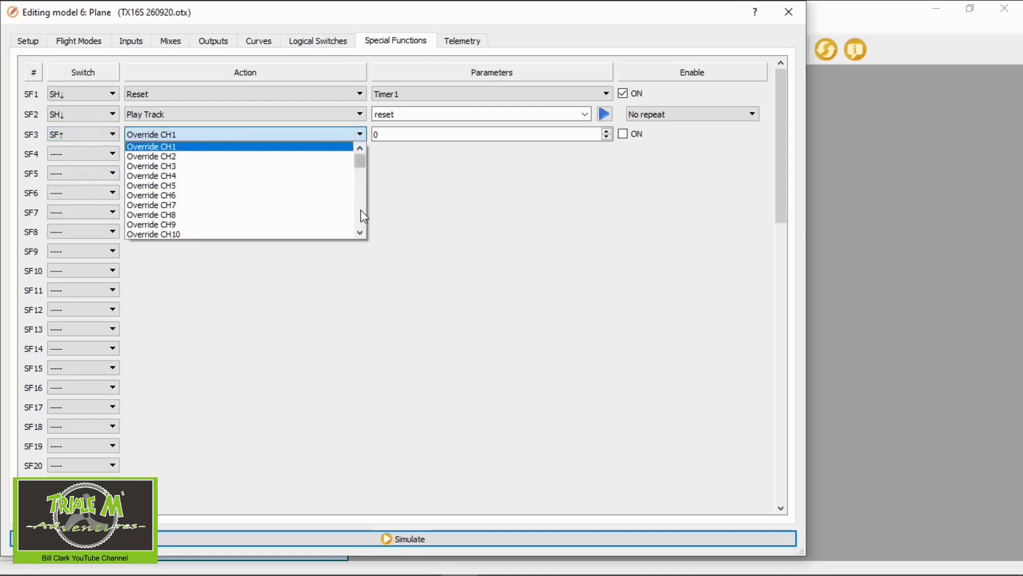
{"action": "left_click_drag", "start_coordinate": [360, 233], "coordinate": [360, 234]}
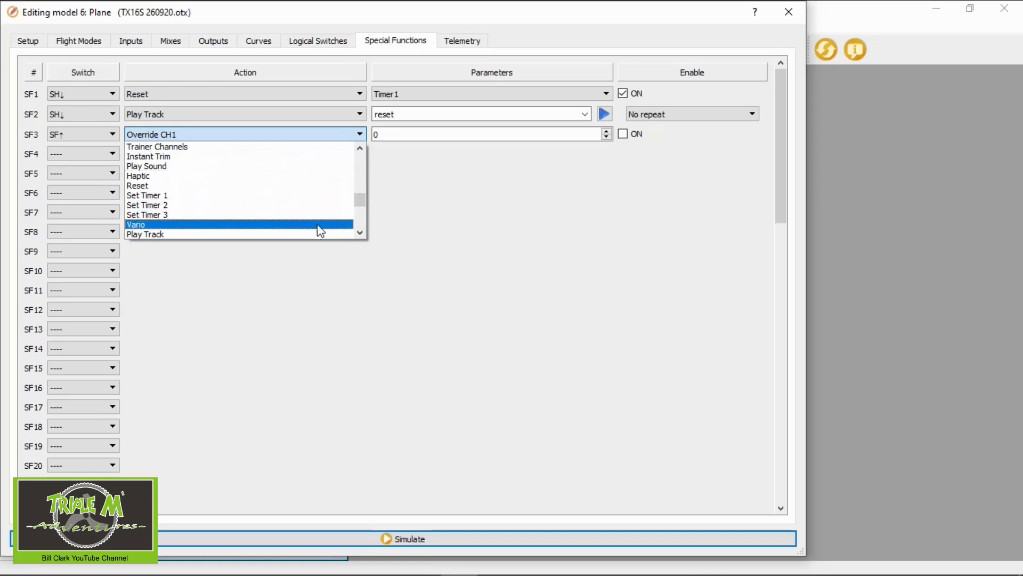
{"action": "left_click", "coordinate": [194, 235]}
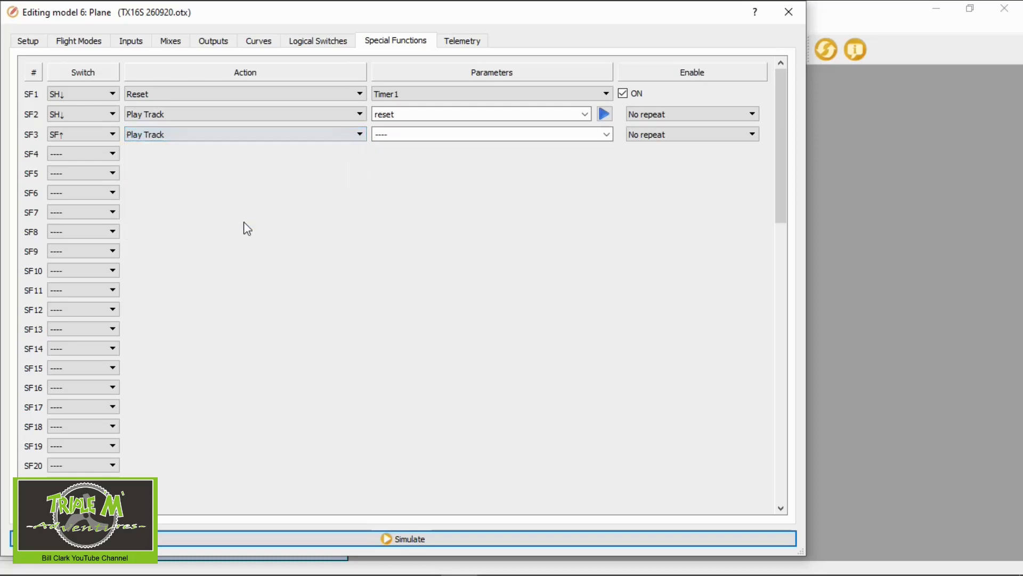
Step: Choose the armed track as the parameter of special function SF3 and preview its sound
{"action": "left_click", "coordinate": [606, 135]}
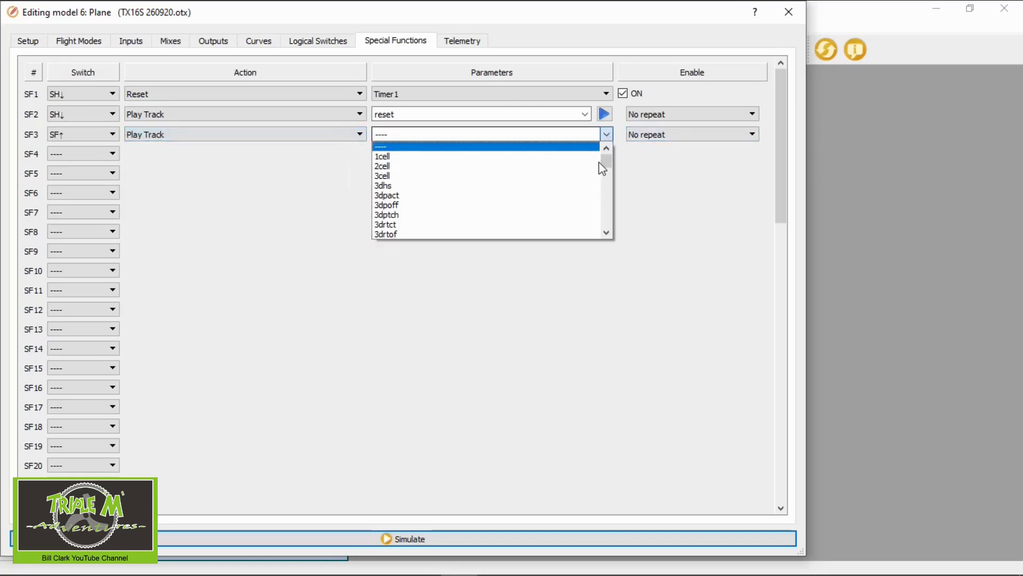
{"action": "scroll", "coordinate": [539, 192], "scroll_direction": "down", "scroll_amount": 3}
{"action": "scroll", "coordinate": [543, 188], "scroll_direction": "down", "scroll_amount": 8}
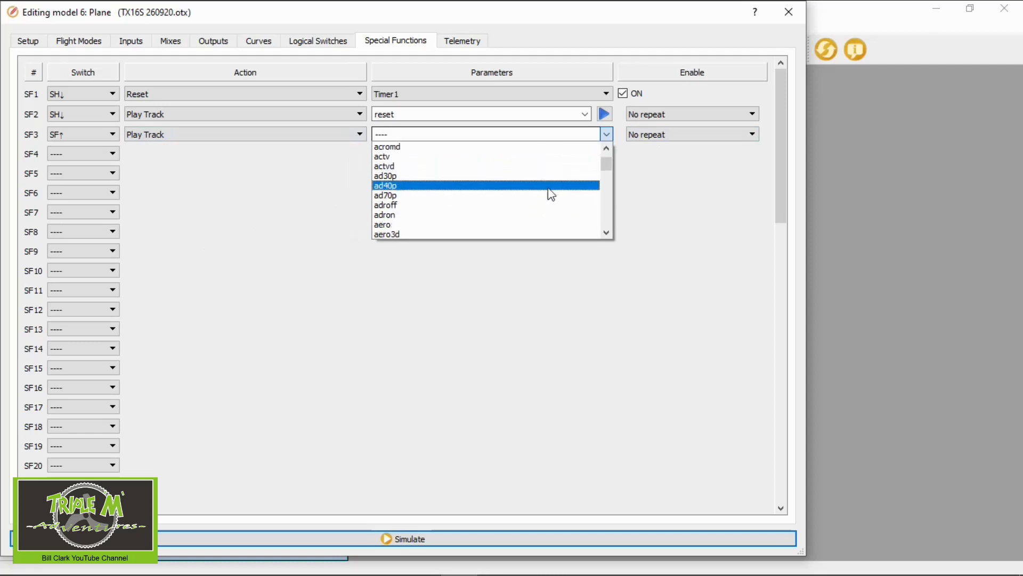
{"action": "scroll", "coordinate": [553, 198], "scroll_direction": "down", "scroll_amount": 8}
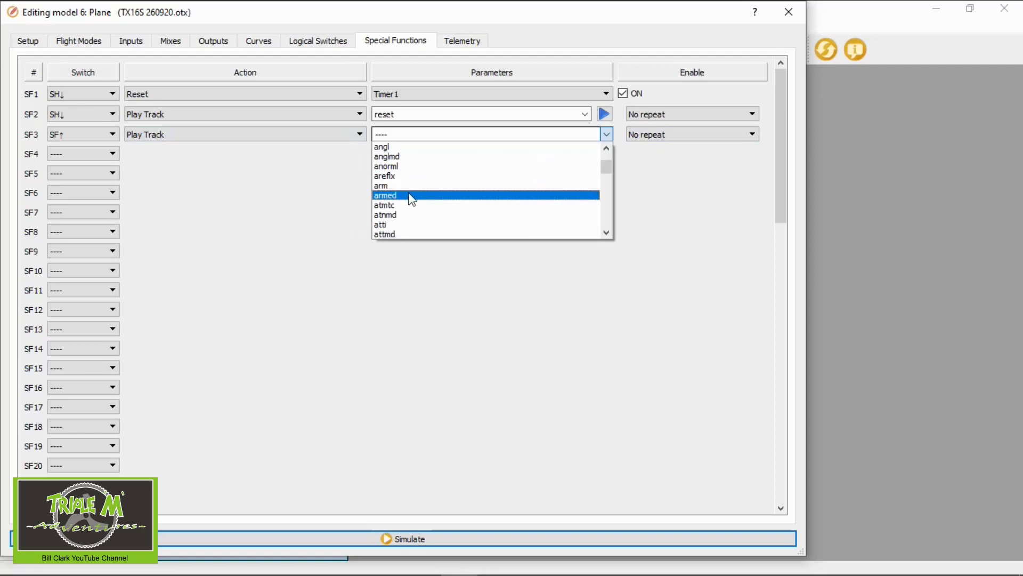
{"action": "left_click", "coordinate": [412, 196]}
{"action": "left_click", "coordinate": [605, 136]}
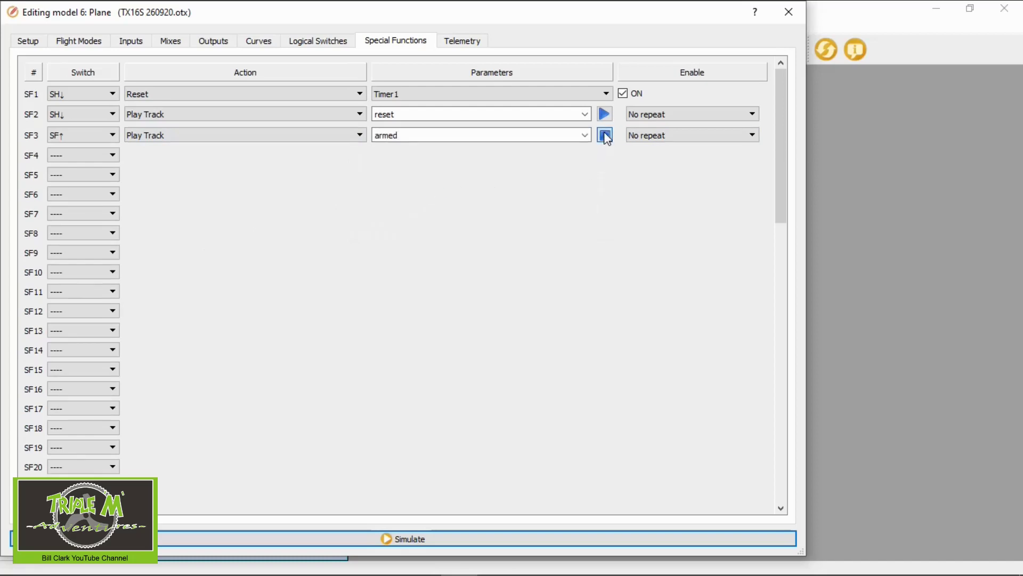
Step: Assign switch SF↓ to special function SF4
{"action": "left_click", "coordinate": [114, 155]}
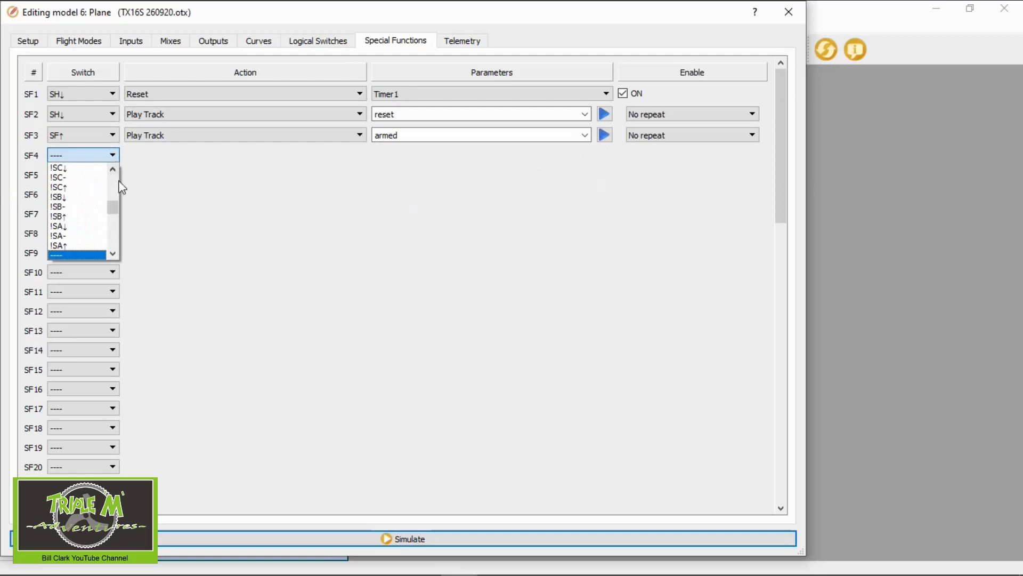
{"action": "left_click_drag", "start_coordinate": [113, 207], "coordinate": [116, 220]}
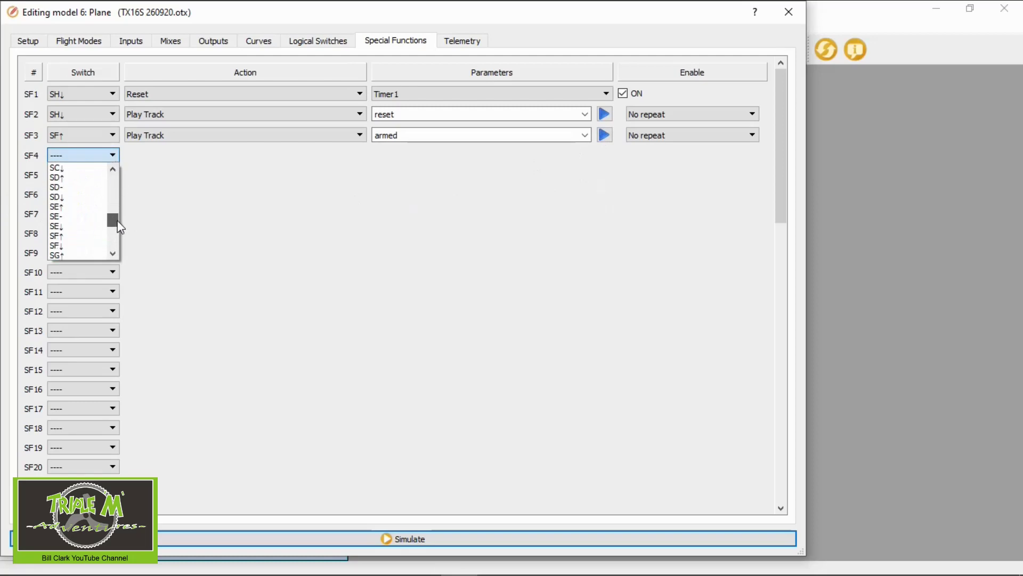
{"action": "left_click", "coordinate": [74, 239]}
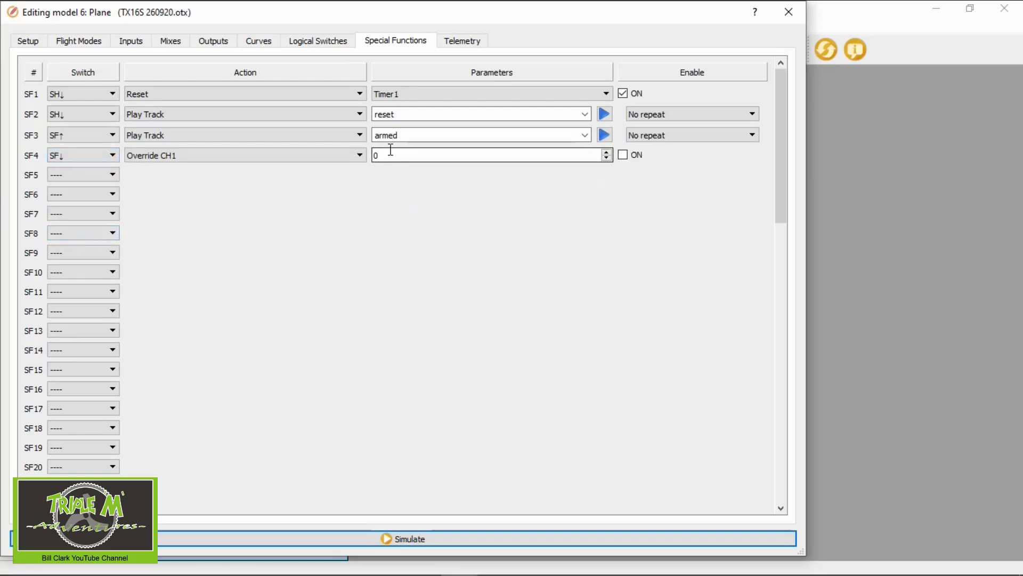
Step: Set the action of special function SF4 to Play Track
{"action": "left_click", "coordinate": [360, 155]}
{"action": "scroll", "coordinate": [305, 210], "scroll_direction": "down", "scroll_amount": 8}
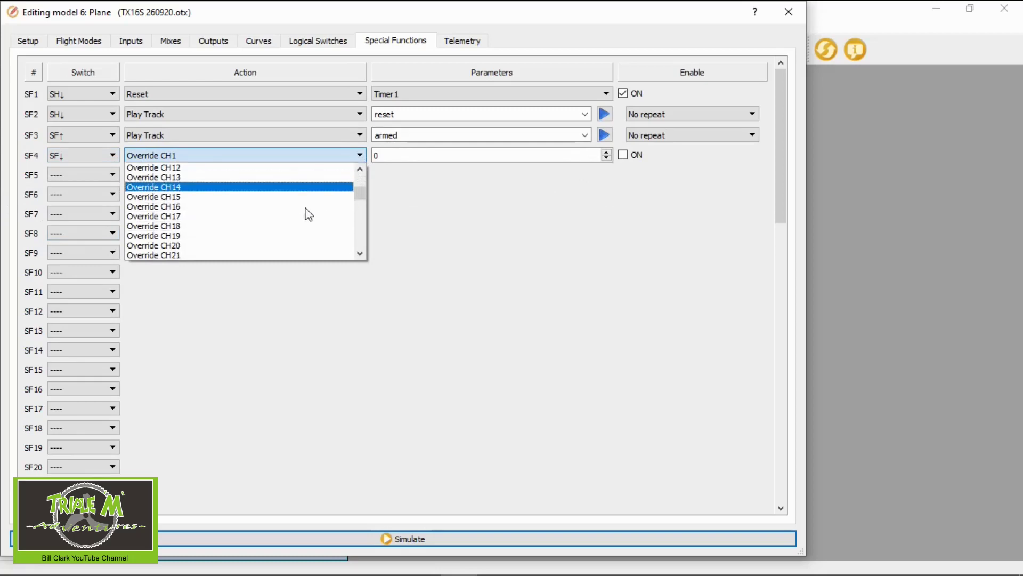
{"action": "scroll", "coordinate": [314, 210], "scroll_direction": "down", "scroll_amount": 8}
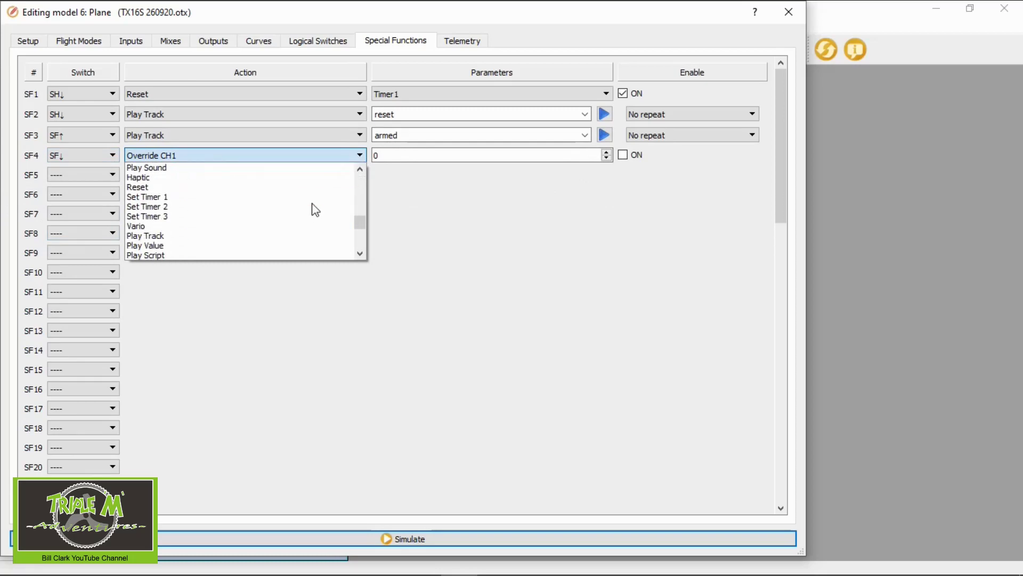
{"action": "scroll", "coordinate": [316, 210], "scroll_direction": "down", "scroll_amount": 2}
{"action": "scroll", "coordinate": [316, 210], "scroll_direction": "up", "scroll_amount": 4}
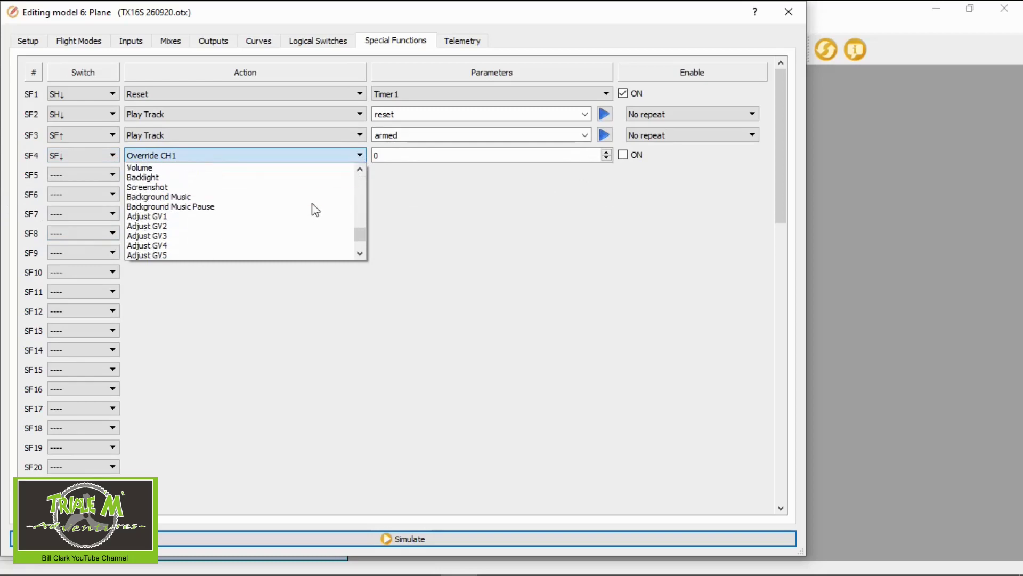
{"action": "left_click", "coordinate": [200, 178]}
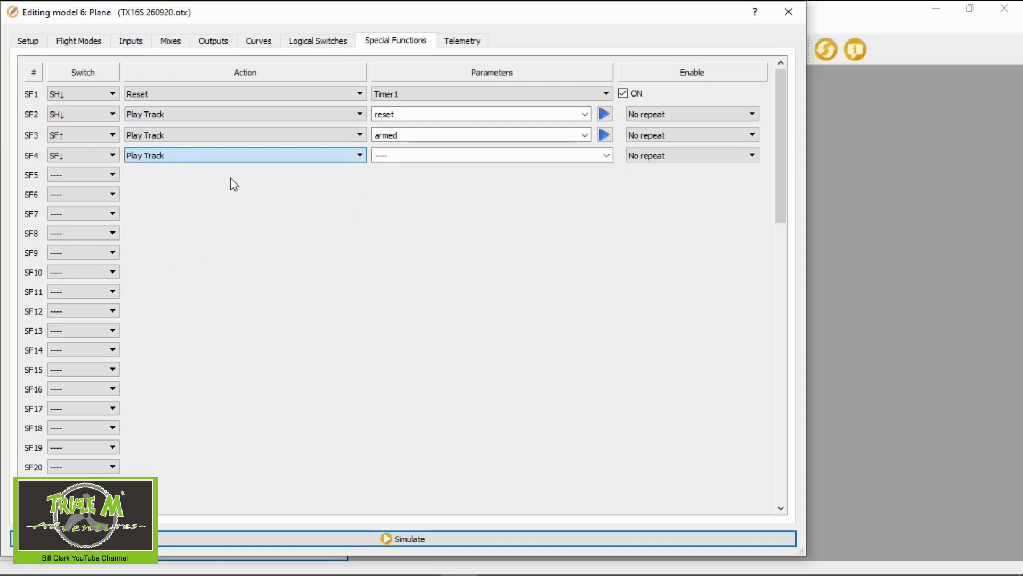
Step: Choose the disarm track as the parameter of special function SF4
{"action": "left_click", "coordinate": [608, 157]}
{"action": "scroll", "coordinate": [489, 228], "scroll_direction": "down", "scroll_amount": 3}
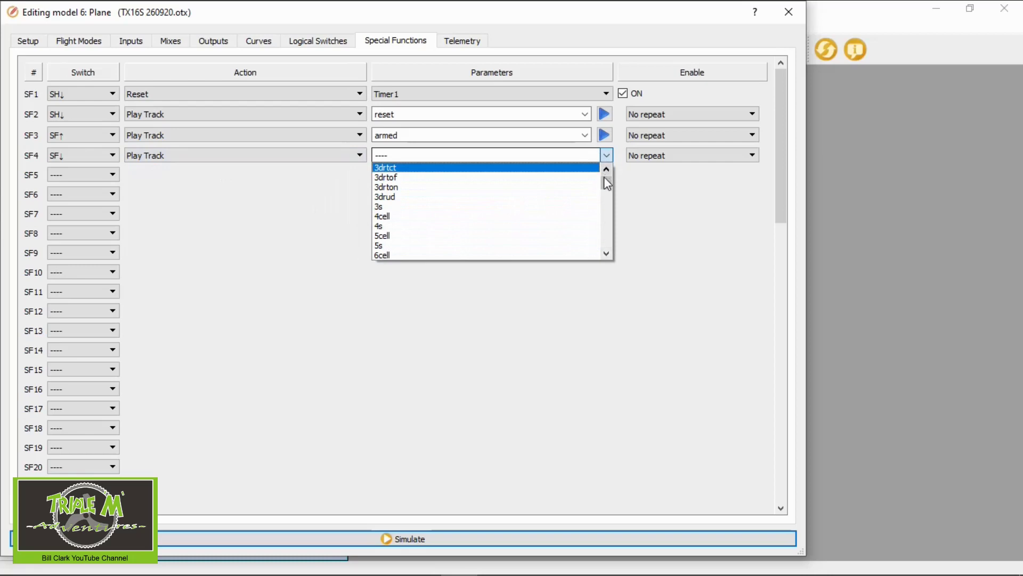
{"action": "left_click_drag", "start_coordinate": [603, 177], "coordinate": [607, 197]}
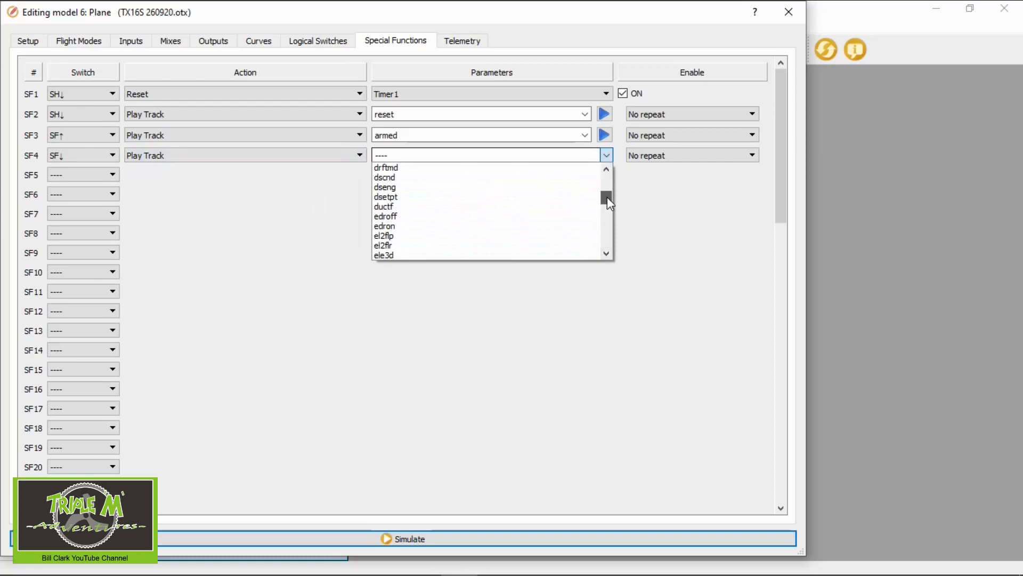
{"action": "scroll", "coordinate": [549, 203], "scroll_direction": "up", "scroll_amount": 5}
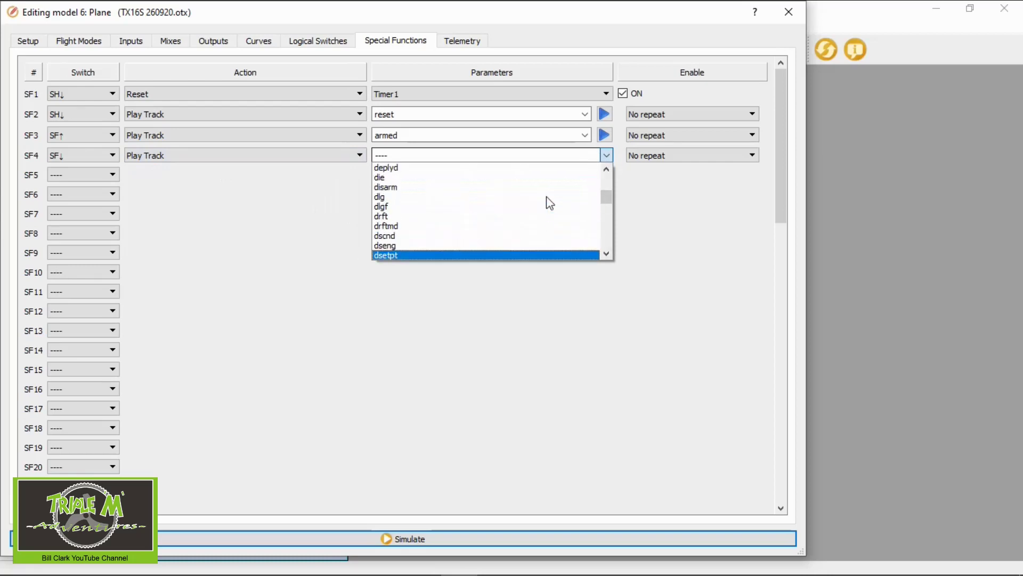
{"action": "scroll", "coordinate": [547, 198], "scroll_direction": "up", "scroll_amount": 2}
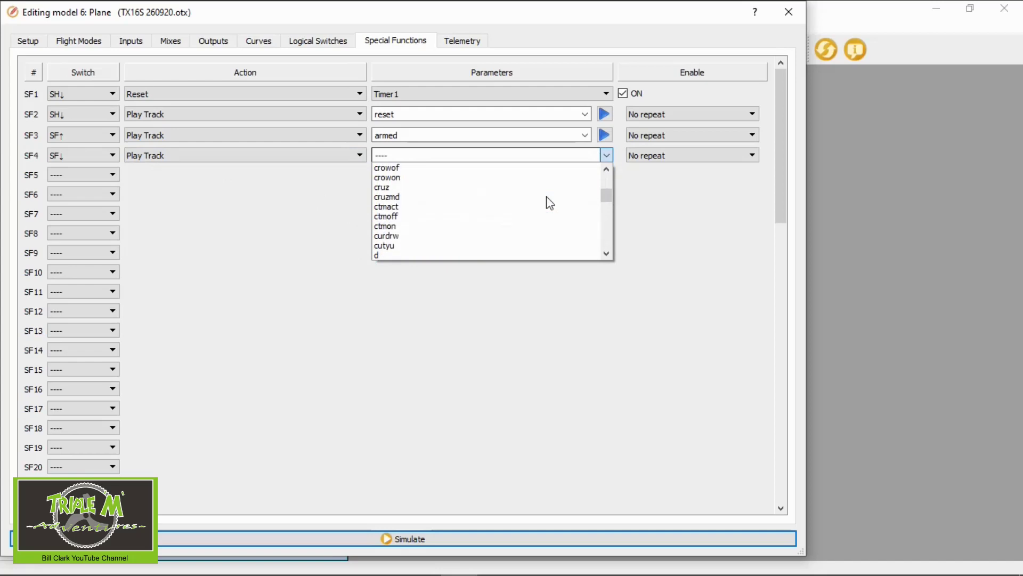
{"action": "scroll", "coordinate": [547, 197], "scroll_direction": "down", "scroll_amount": 3}
{"action": "scroll", "coordinate": [545, 196], "scroll_direction": "down", "scroll_amount": 2}
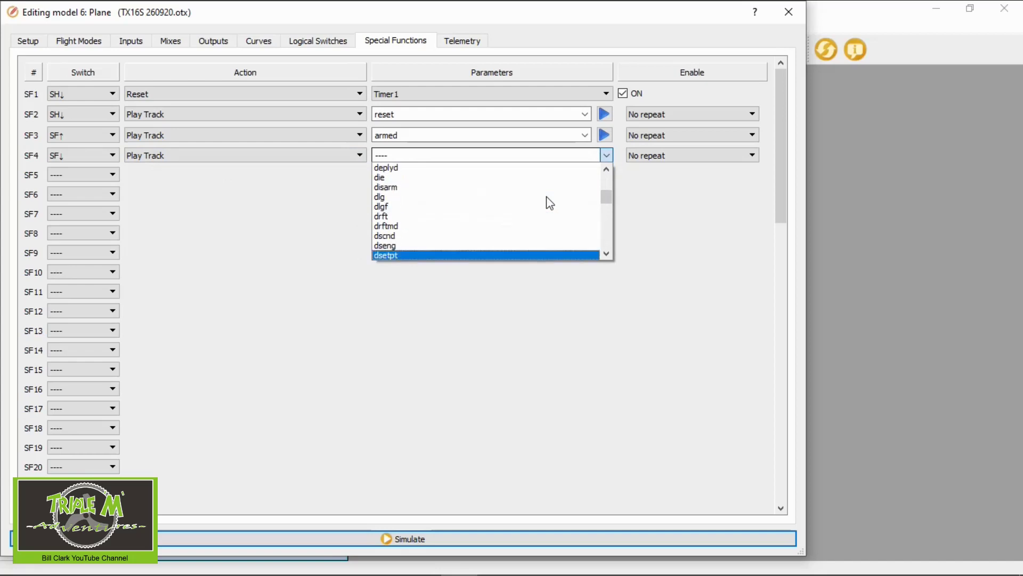
{"action": "left_click", "coordinate": [419, 188]}
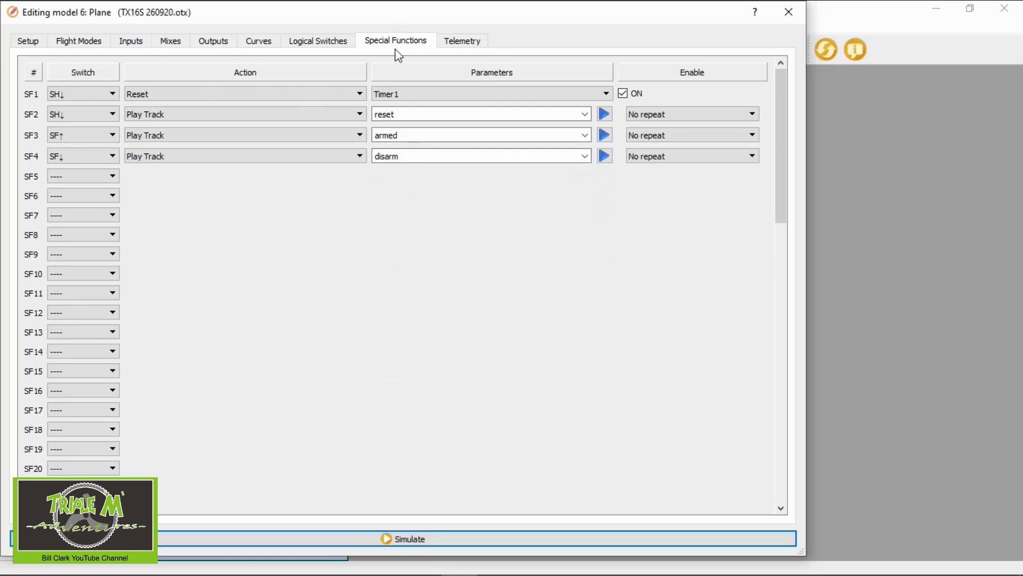
Step: Simulate the Plane model and flip switch SF between its two positions to test the armed and disarm announcements
{"action": "left_click", "coordinate": [430, 538]}
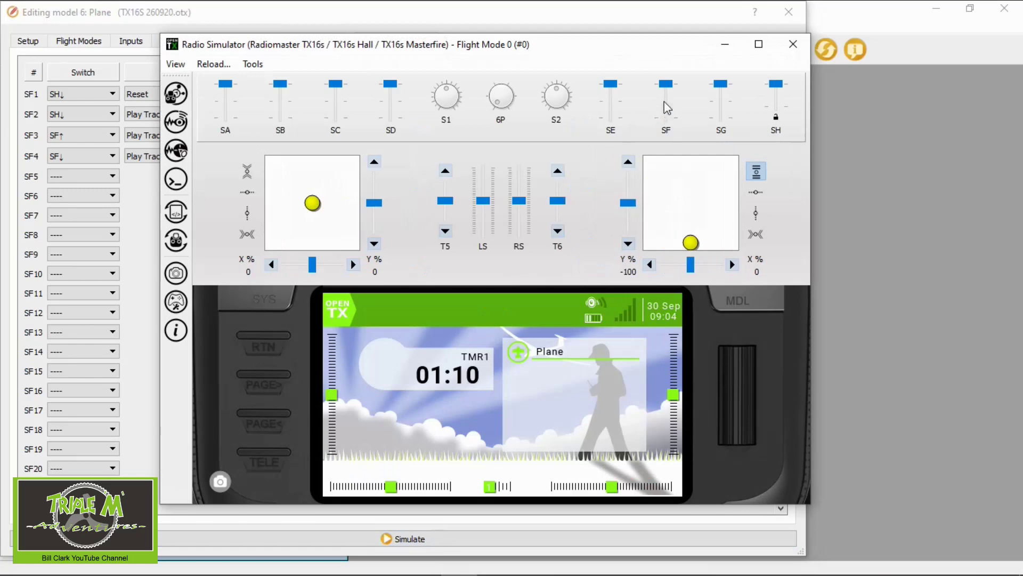
{"action": "left_click", "coordinate": [670, 119]}
{"action": "mouse_move", "coordinate": [673, 123]}
{"action": "left_mouse_down"}
{"action": "mouse_move", "coordinate": [666, 84]}
{"action": "mouse_move", "coordinate": [667, 110]}
{"action": "left_mouse_up"}
Step: Open the simulated radio's channels monitor and check the Ch03 throttle response with switch SF down and with it up
{"action": "left_click", "coordinate": [753, 300]}
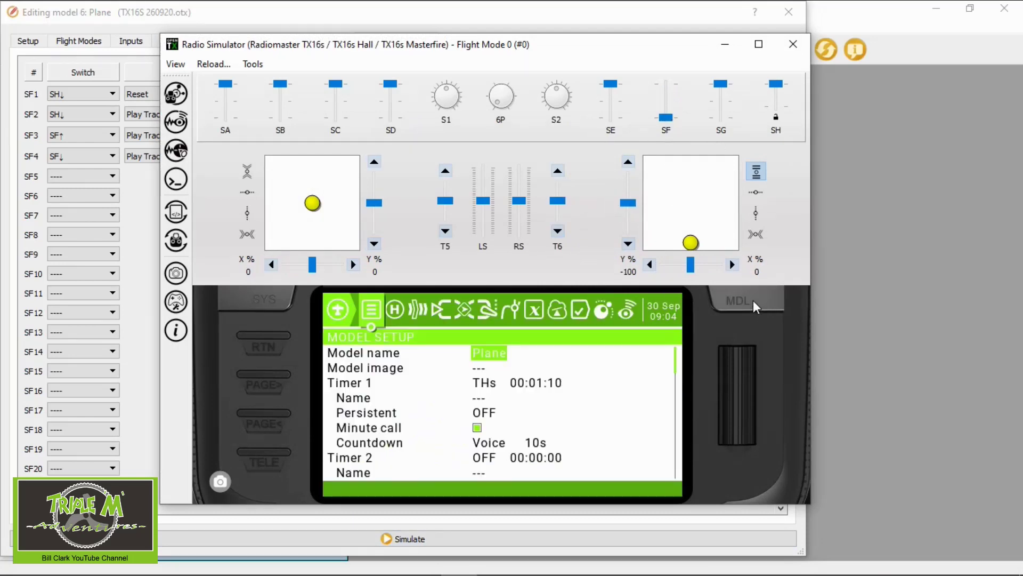
{"action": "left_click", "coordinate": [753, 300]}
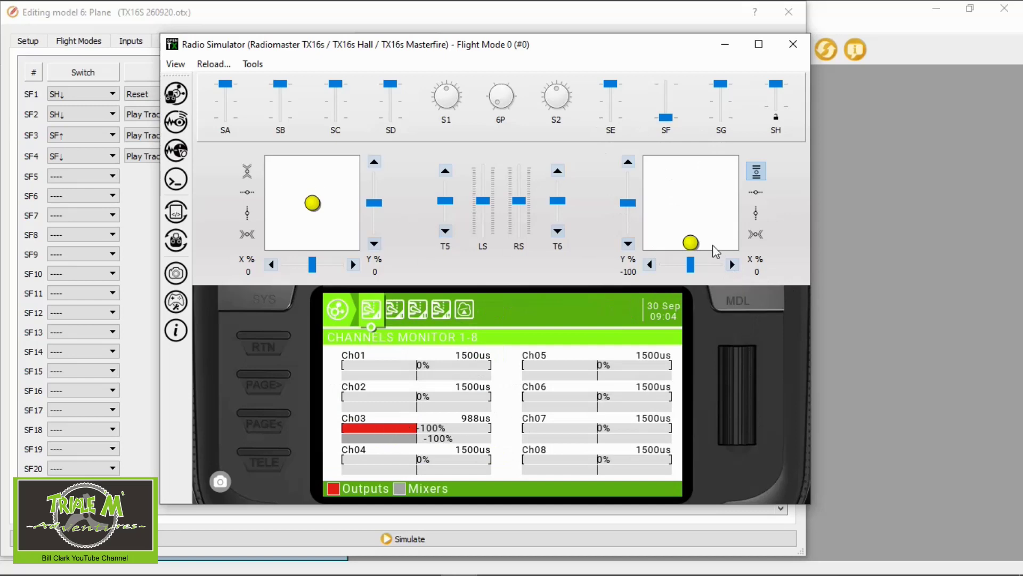
{"action": "mouse_move", "coordinate": [689, 246]}
{"action": "left_mouse_down"}
{"action": "mouse_move", "coordinate": [654, 243]}
{"action": "mouse_move", "coordinate": [708, 243]}
{"action": "mouse_move", "coordinate": [690, 250]}
{"action": "mouse_move", "coordinate": [688, 205]}
{"action": "mouse_move", "coordinate": [689, 253]}
{"action": "left_mouse_up"}
{"action": "left_click", "coordinate": [665, 88]}
{"action": "left_click_drag", "start_coordinate": [696, 250], "coordinate": [700, 225]}
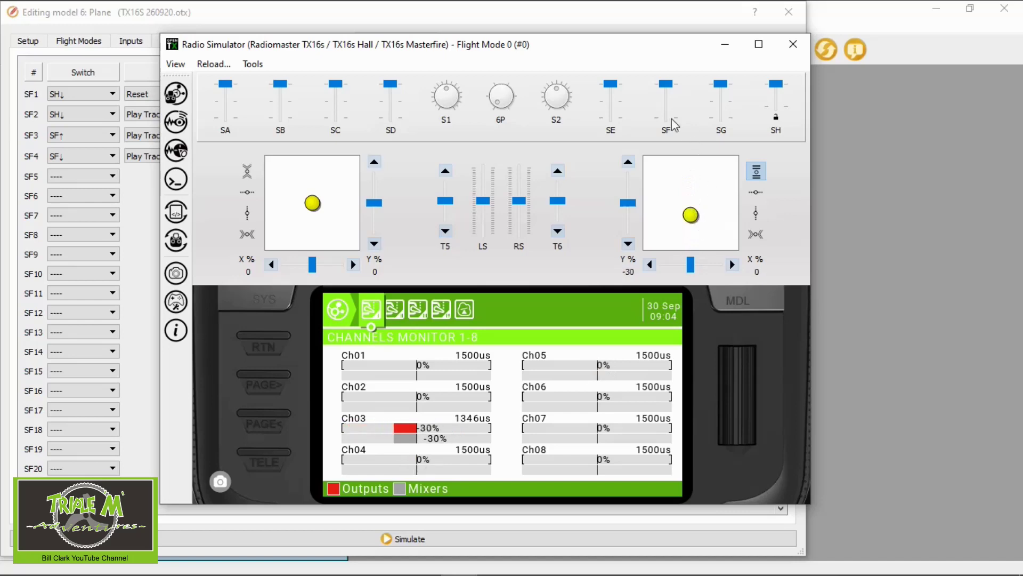
Step: Test re-arming by cycling switch SF with the throttle raised, returning the throttle to minimum and moving it up and down
{"action": "mouse_move", "coordinate": [666, 84]}
{"action": "left_mouse_down"}
{"action": "mouse_move", "coordinate": [673, 142]}
{"action": "mouse_move", "coordinate": [672, 80]}
{"action": "left_mouse_up"}
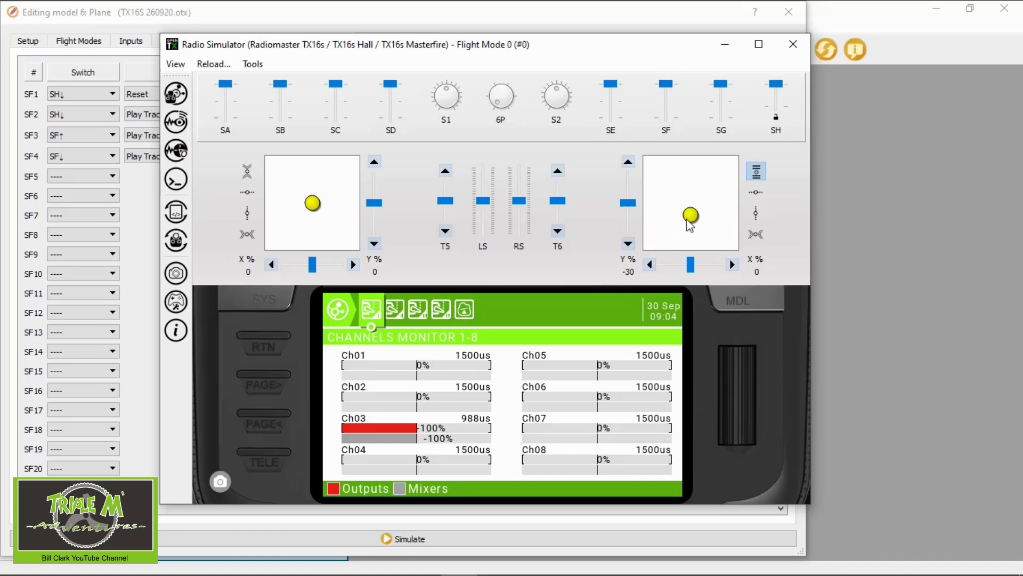
{"action": "left_click_drag", "start_coordinate": [690, 215], "coordinate": [695, 262]}
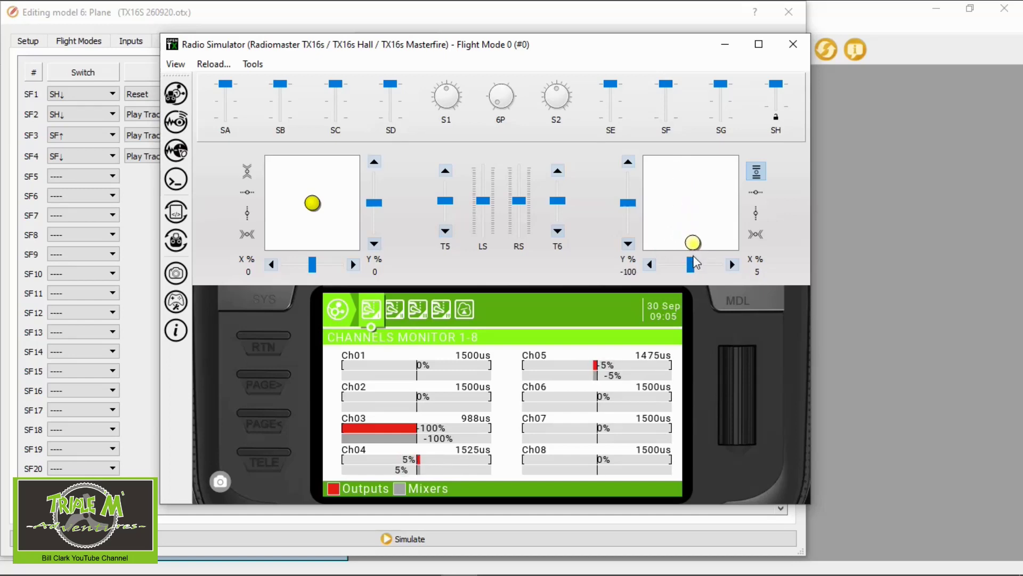
{"action": "left_click_drag", "start_coordinate": [695, 262], "coordinate": [693, 192]}
{"action": "left_click_drag", "start_coordinate": [698, 226], "coordinate": [692, 255]}
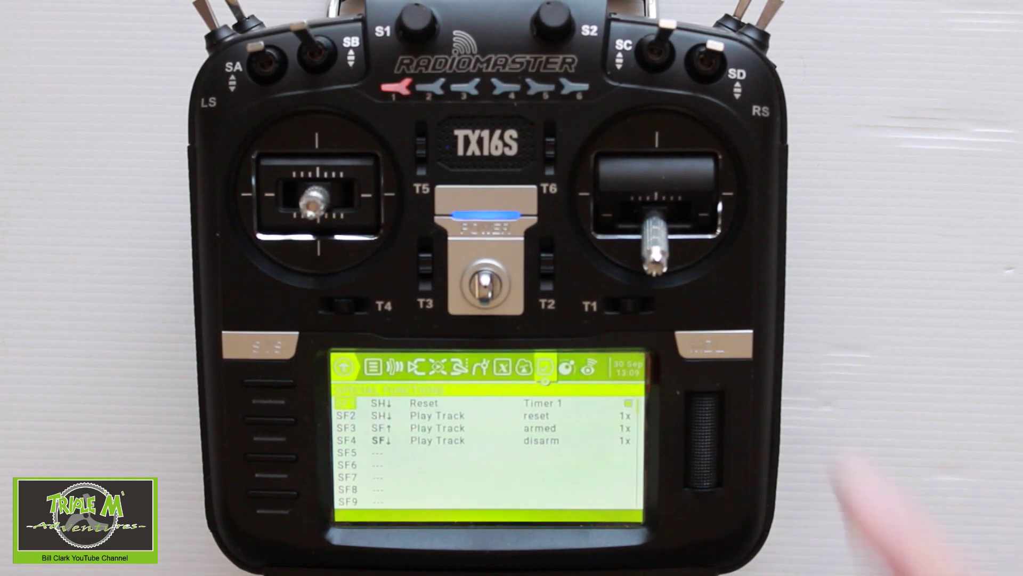
{"action": "left_click", "coordinate": [713, 347]}
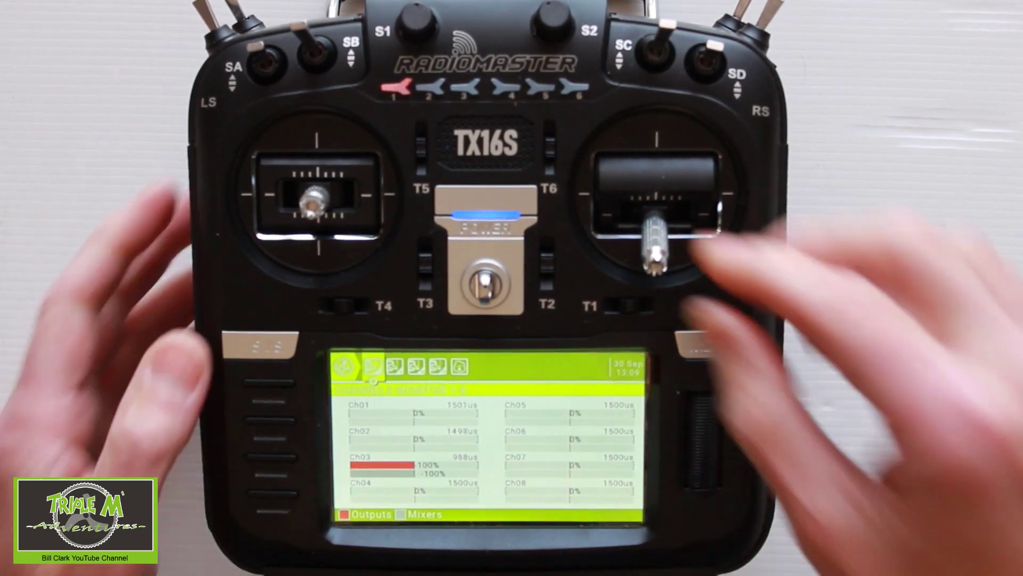